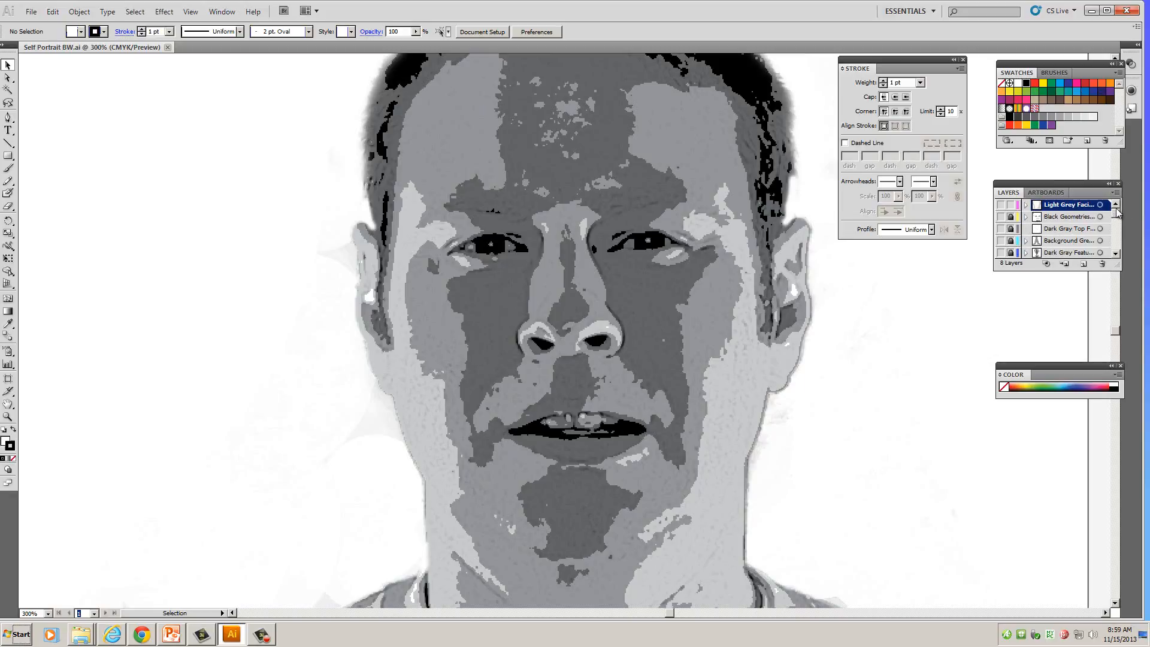
# Lock the light grey facial layer and show every hidden portrait layer, from Head Shoulders up to the light grey one
pyautogui.click(1010, 205)
pyautogui.moveTo(1117, 215); pyautogui.dragTo(1116, 251)
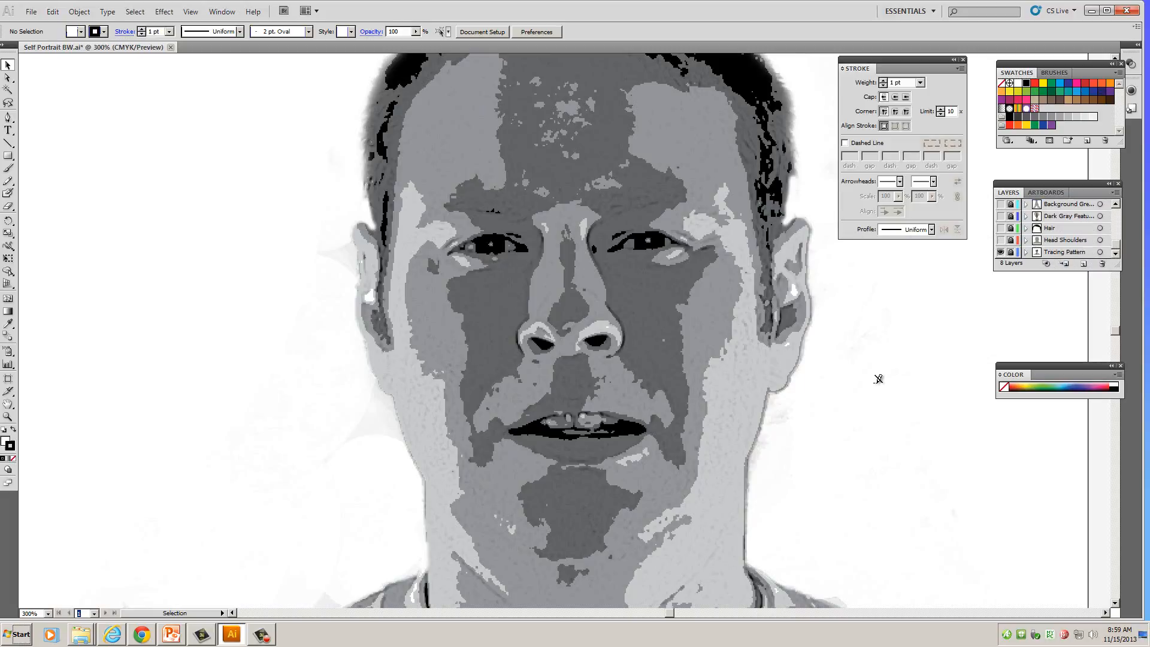
pyautogui.hotkey('ctrl', '-')
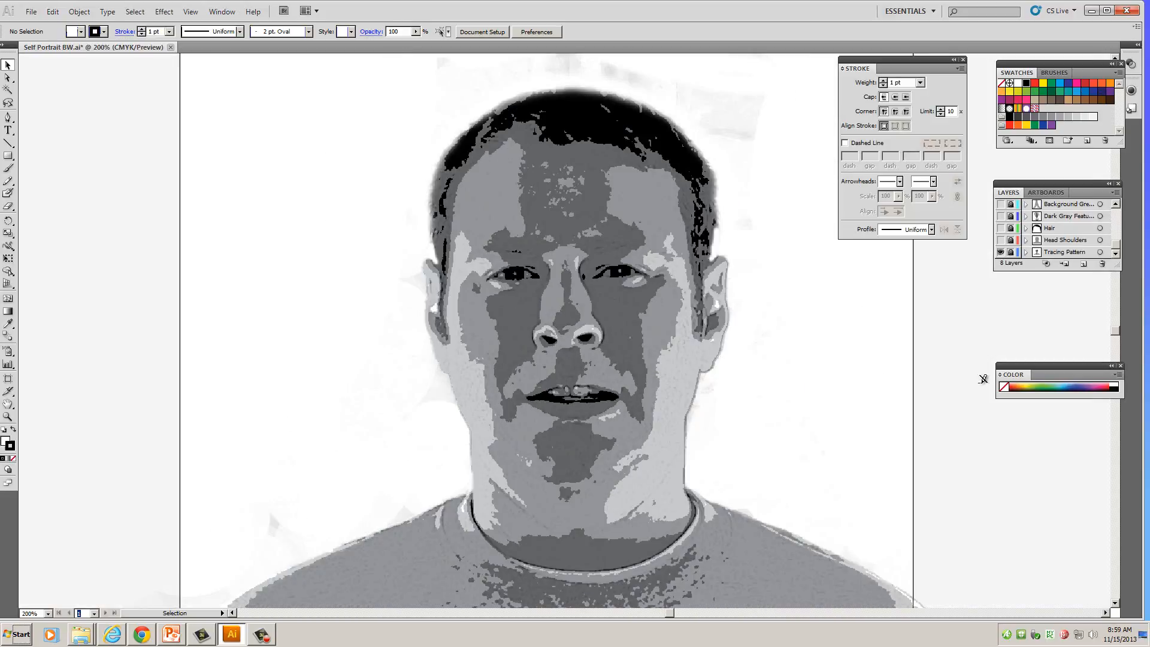
pyautogui.click(1001, 239)
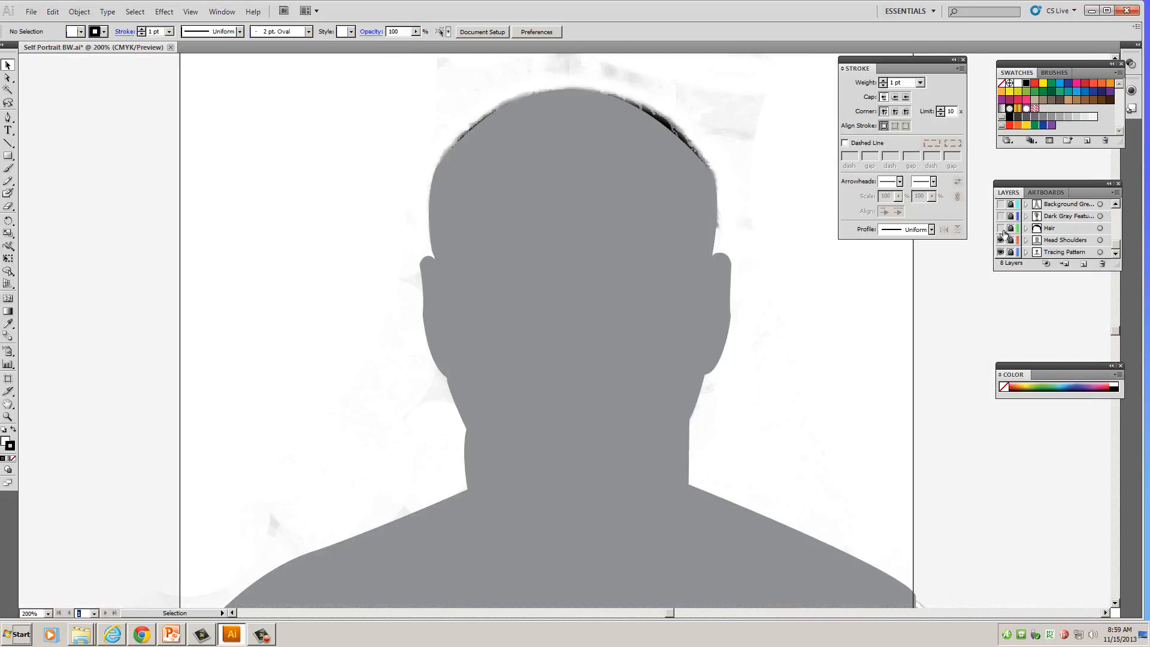
pyautogui.click(1001, 228)
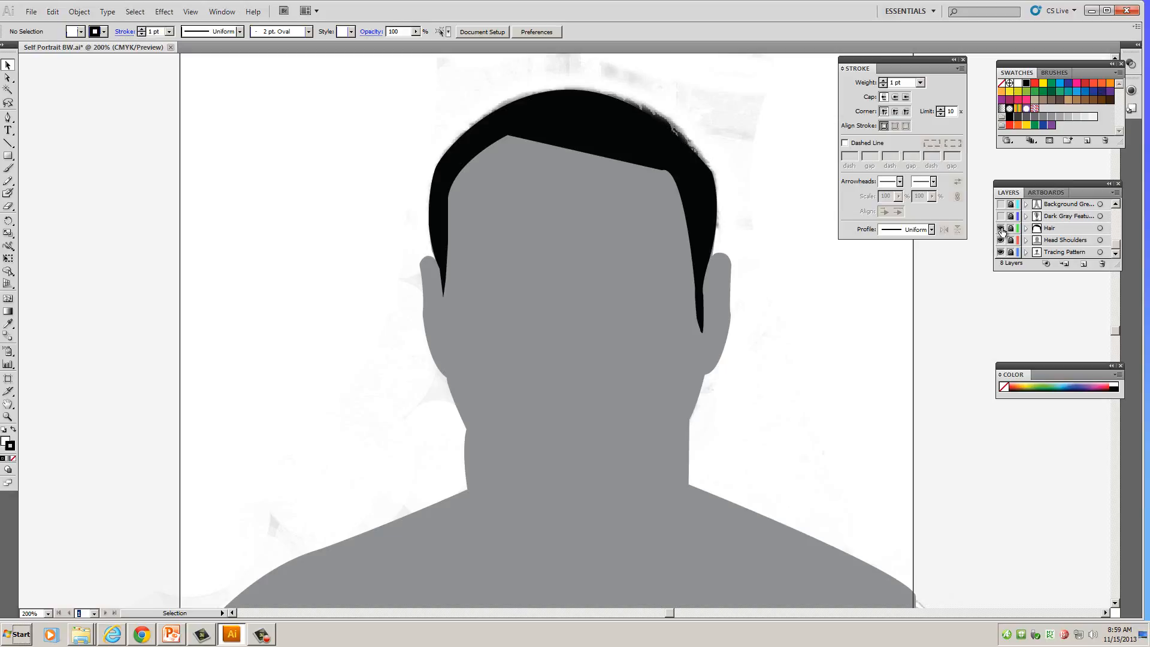
pyautogui.click(1002, 215)
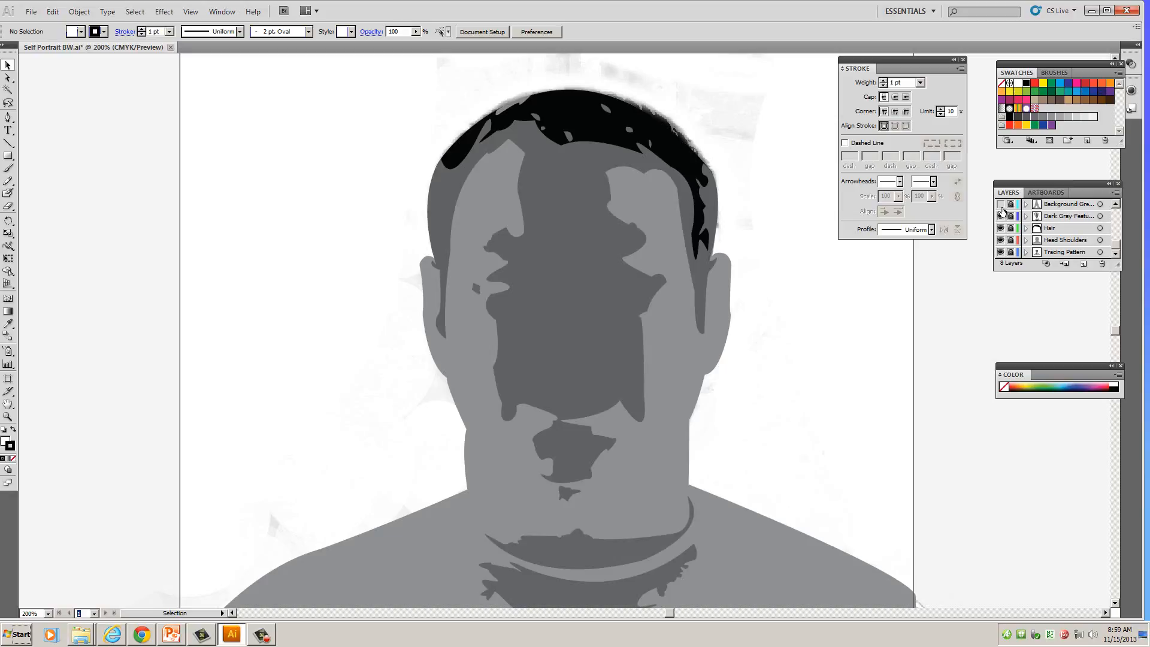
pyautogui.click(1001, 205)
pyautogui.scroll(3, 1098, 214)
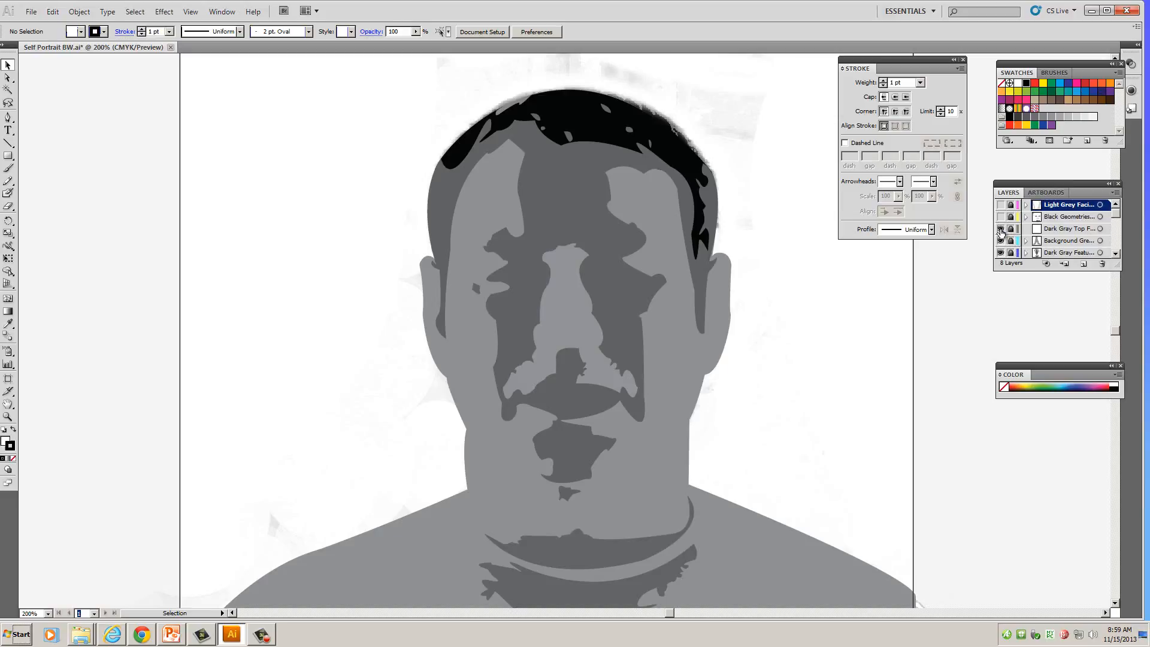
pyautogui.click(1002, 217)
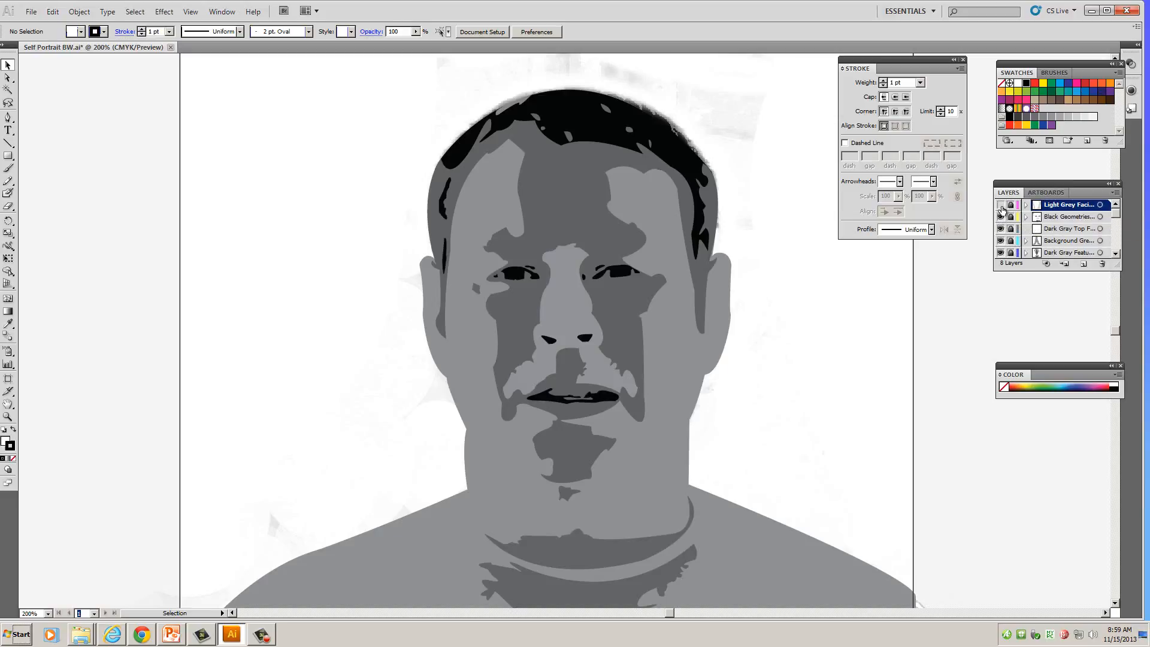
pyautogui.click(1001, 205)
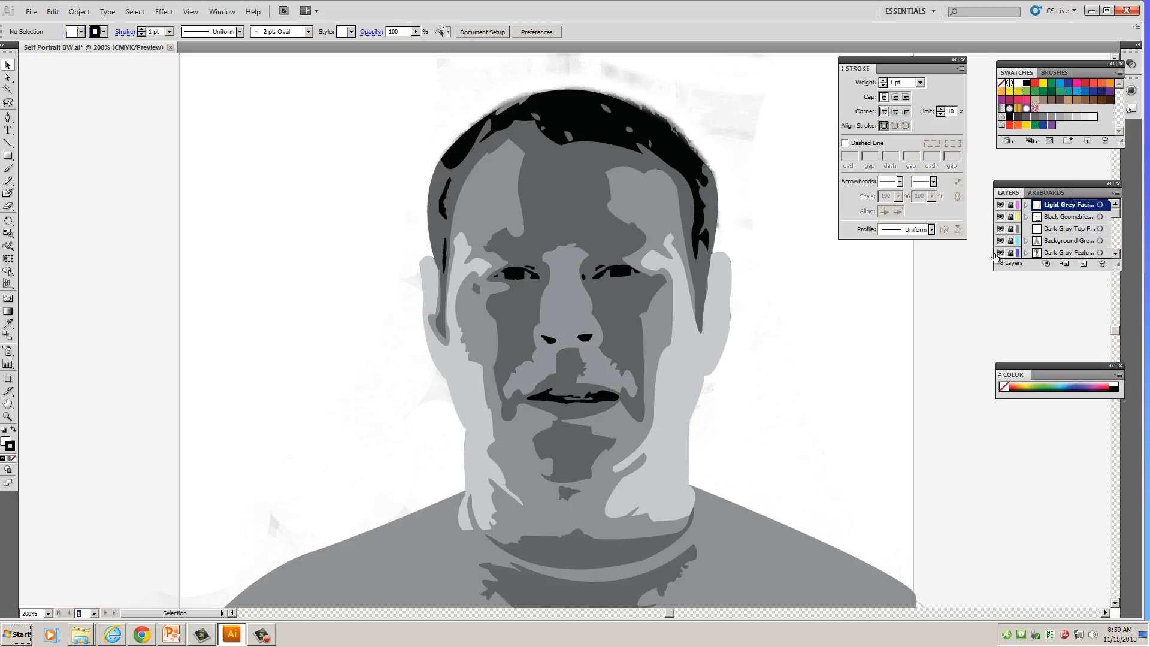
# Unlock the light grey facial layer and hide all other layers except Tracing Pattern
pyautogui.click(1010, 206)
pyautogui.moveTo(1000, 216); pyautogui.dragTo(1007, 234)
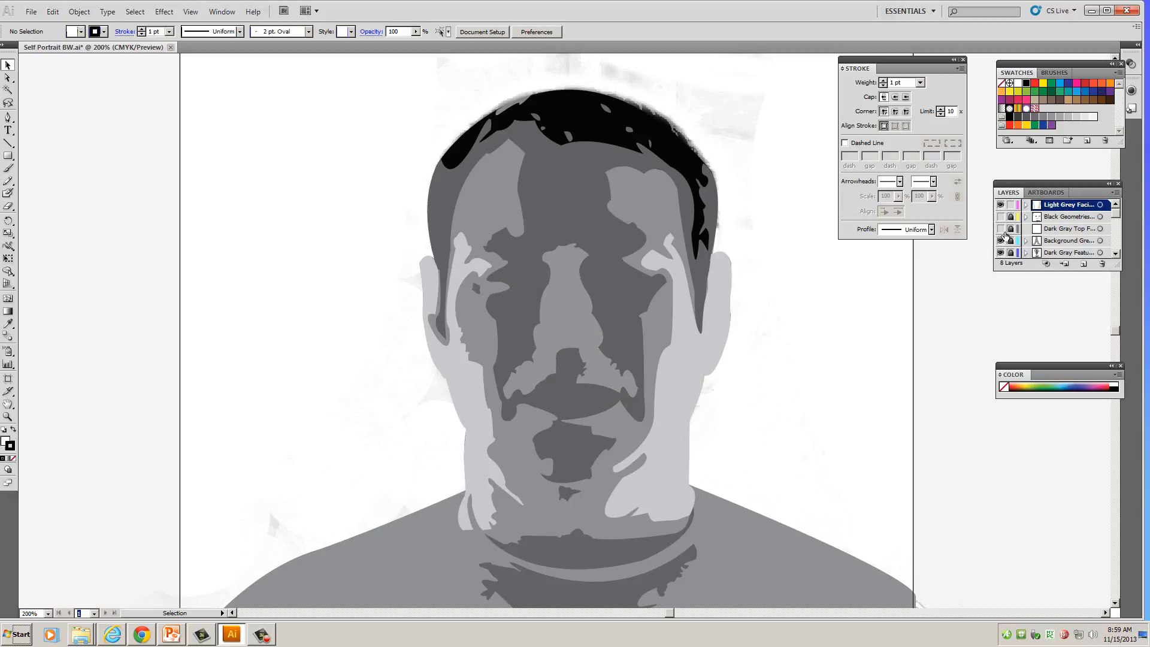
pyautogui.click(1001, 240)
pyautogui.click(1001, 253)
pyautogui.click(1116, 254)
pyautogui.click(1117, 254)
pyautogui.click(1116, 254)
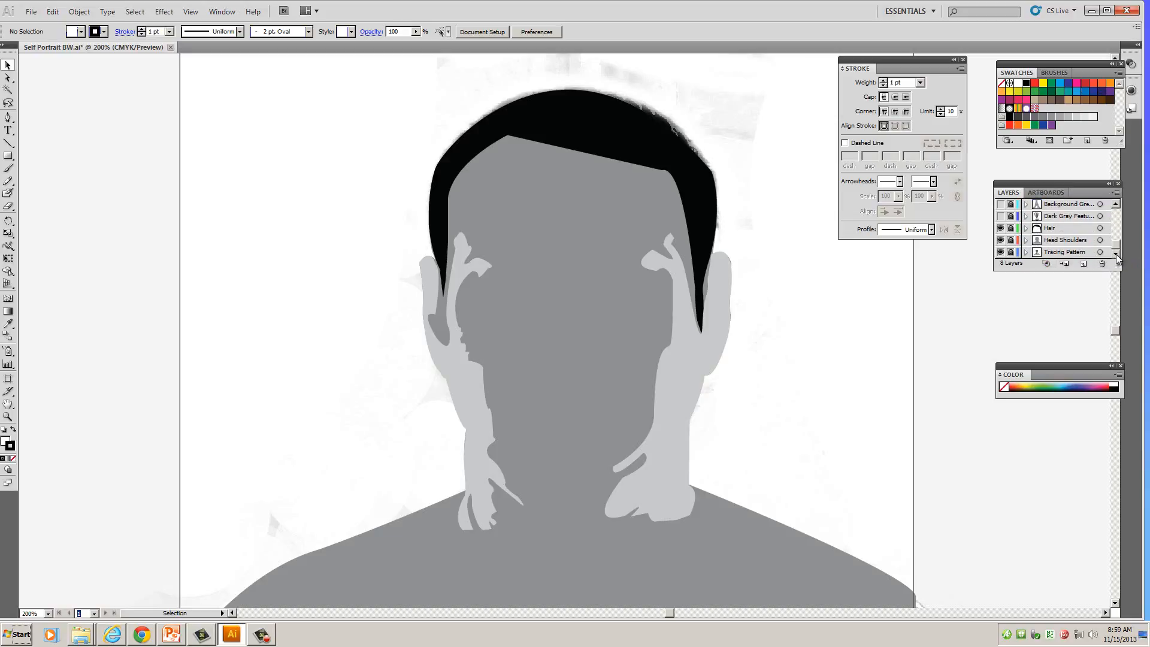
pyautogui.click(1001, 228)
pyautogui.click(1000, 240)
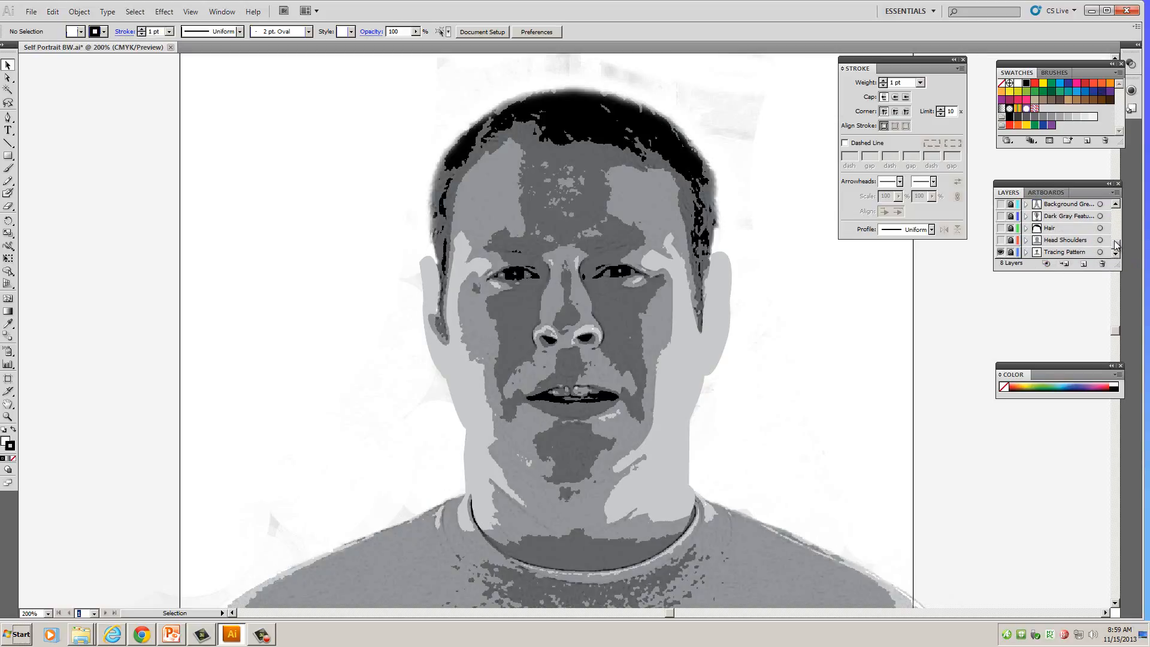
pyautogui.moveTo(1117, 245); pyautogui.dragTo(1125, 212)
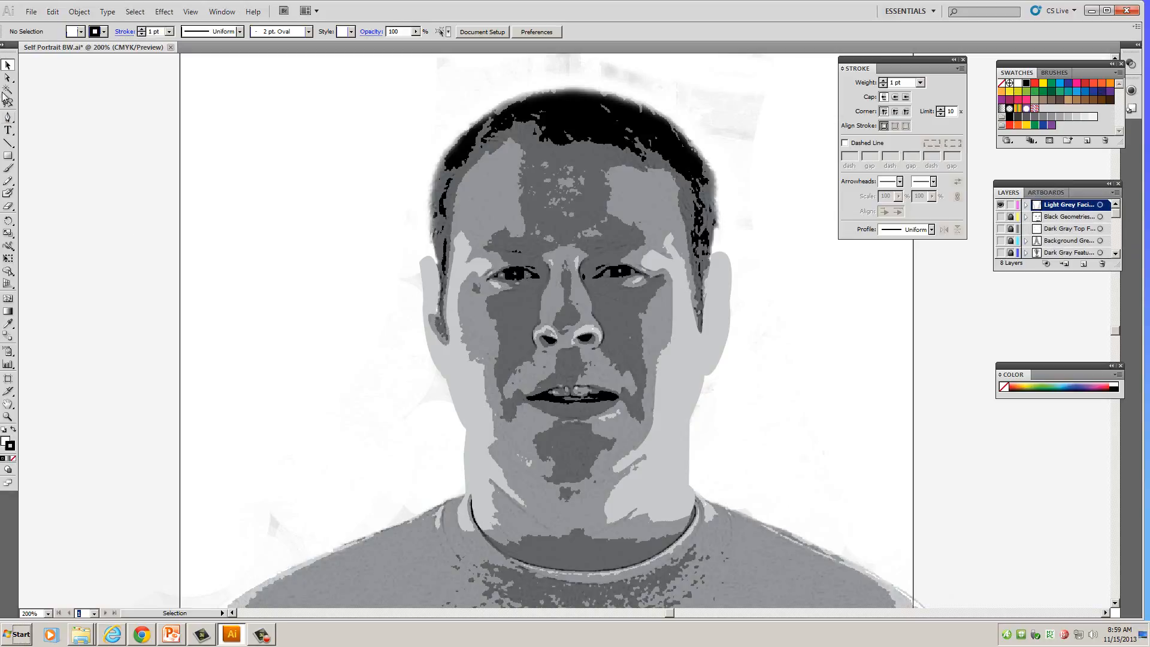
# Start a Pen outline up the inner edge of the highlight around the right-hand nostril, with no fill
pyautogui.click(8, 120)
pyautogui.hotkey('ctrl', '+')
pyautogui.hotkey('ctrl', '+')
pyautogui.hotkey('ctrl', '+')
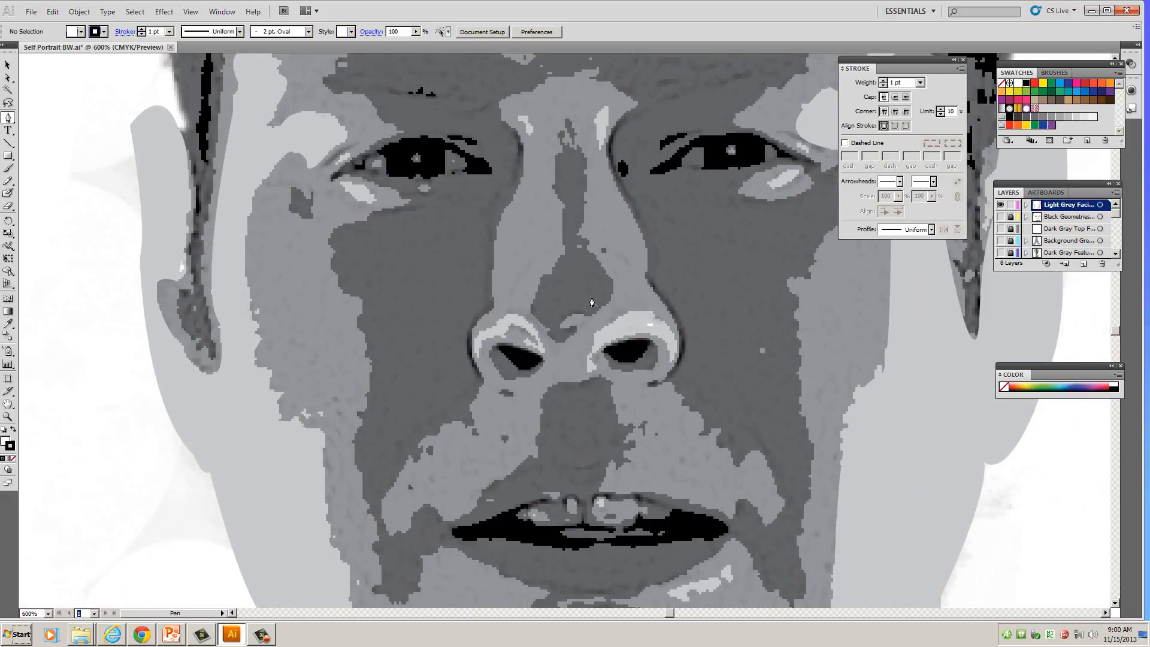
pyautogui.click(587, 371)
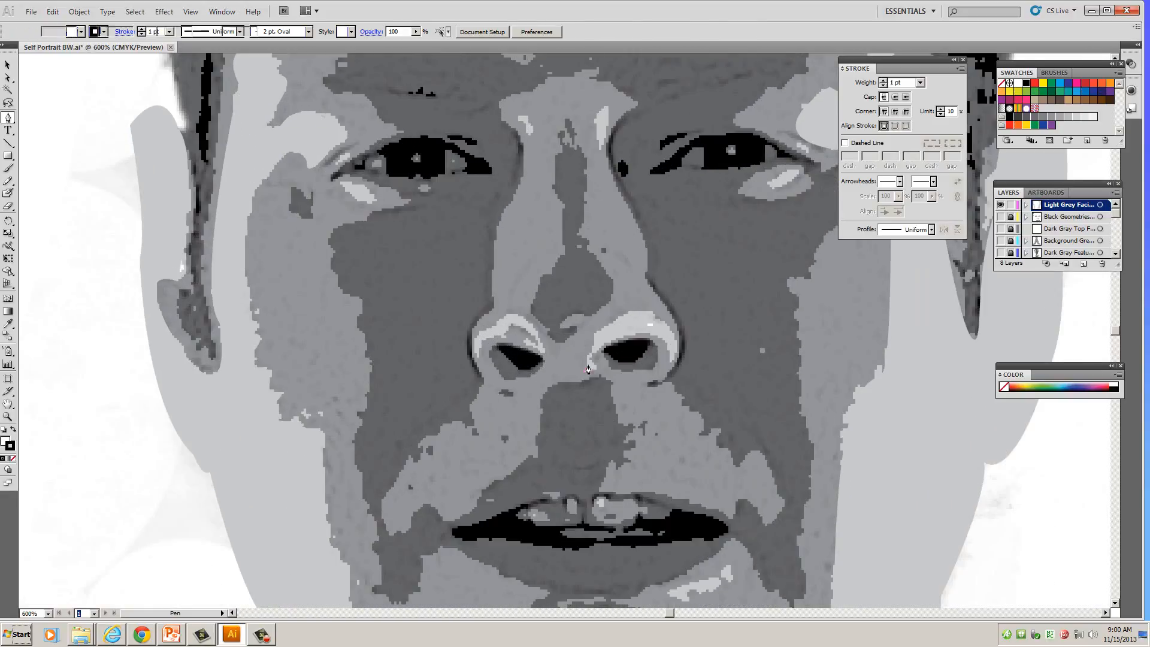
pyautogui.click(592, 333)
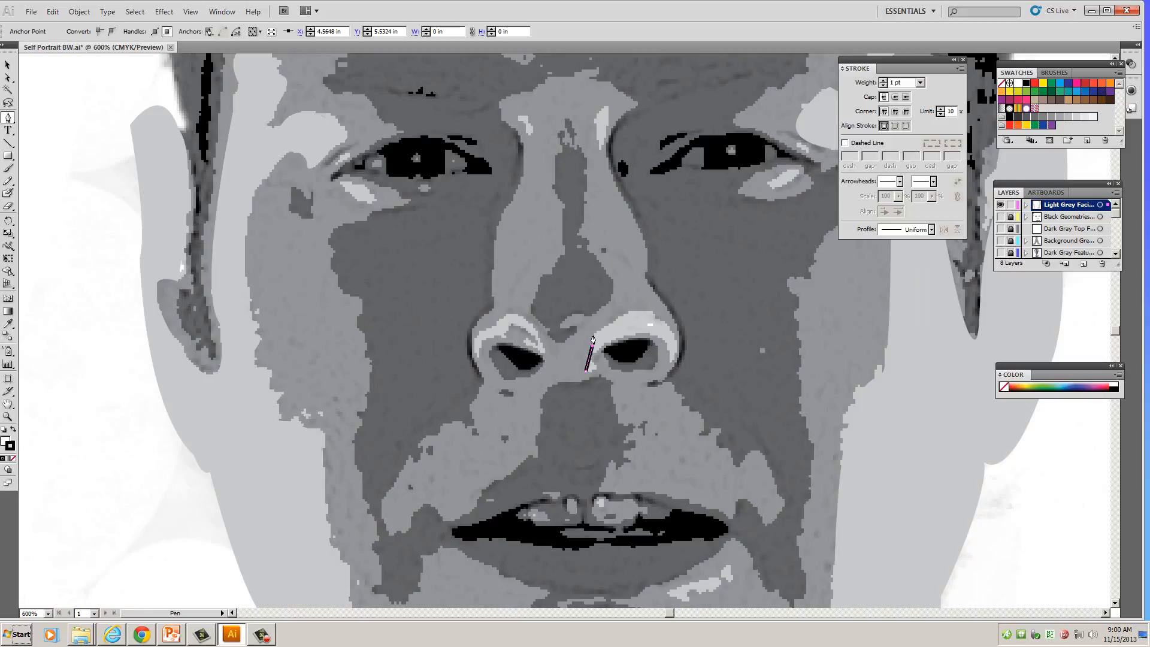
pyautogui.click(5, 442)
pyautogui.click(12, 459)
# Continue the outline over the right-hand nostril highlight and back along the nostril opening, close it and deselect
pyautogui.click(627, 312)
pyautogui.click(655, 310)
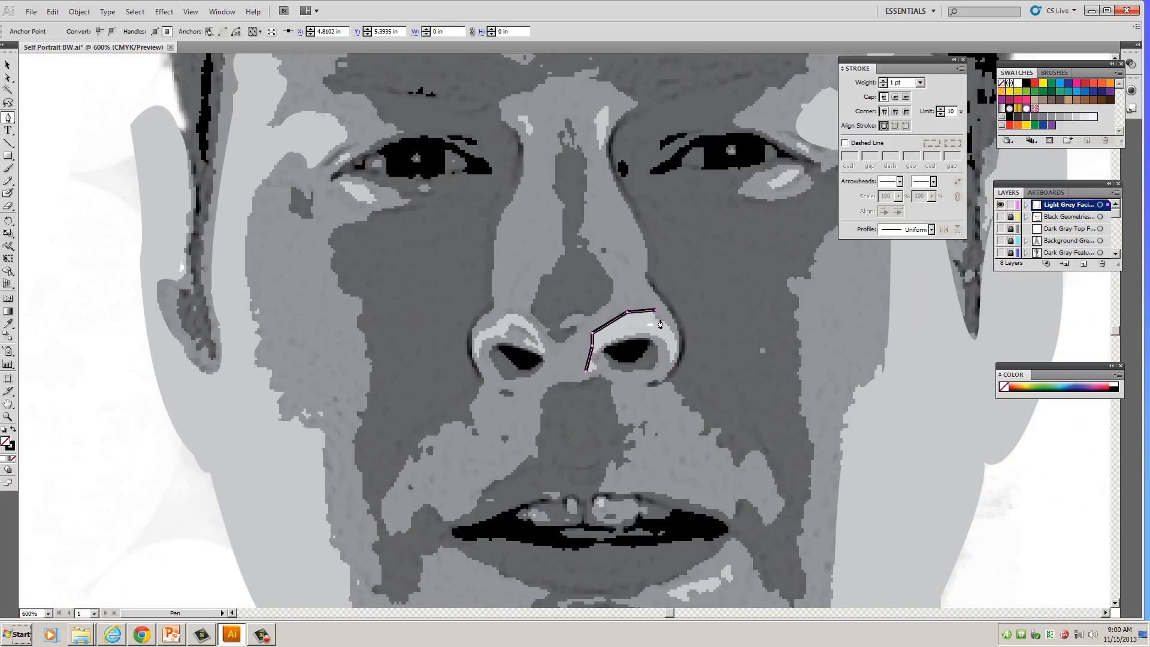
pyautogui.click(658, 320)
pyautogui.moveTo(675, 362); pyautogui.dragTo(661, 385)
pyautogui.click(674, 360)
pyautogui.moveTo(599, 354); pyautogui.dragTo(539, 389)
pyautogui.click(598, 355)
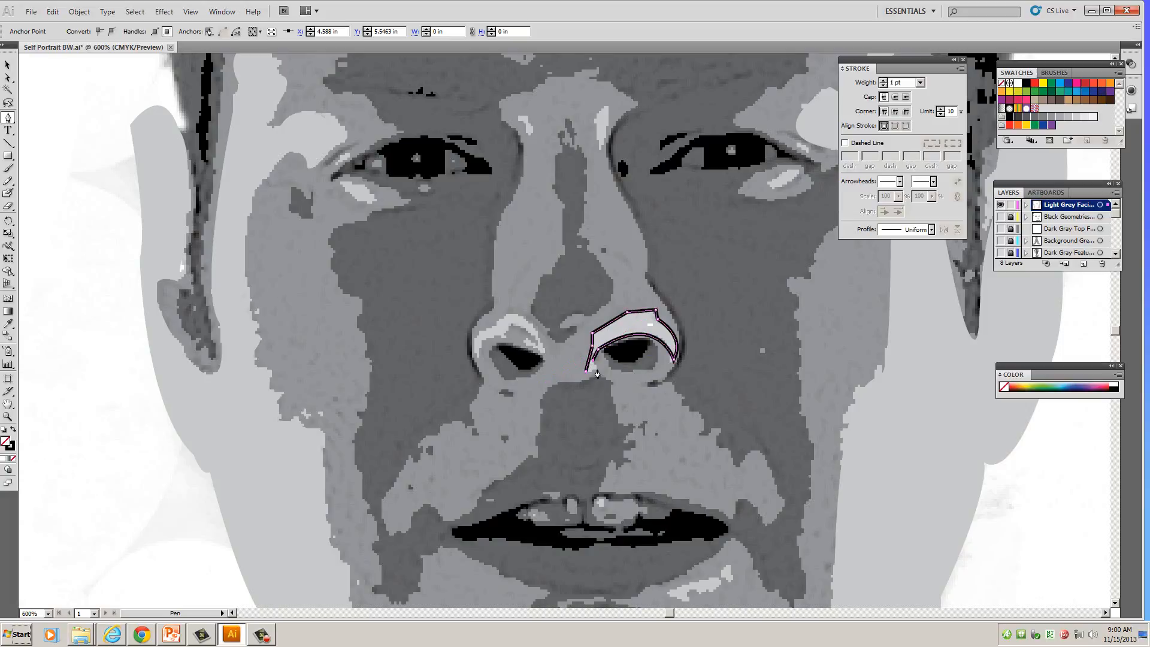
pyautogui.click(586, 372)
pyautogui.click(586, 372)
pyautogui.press('a')
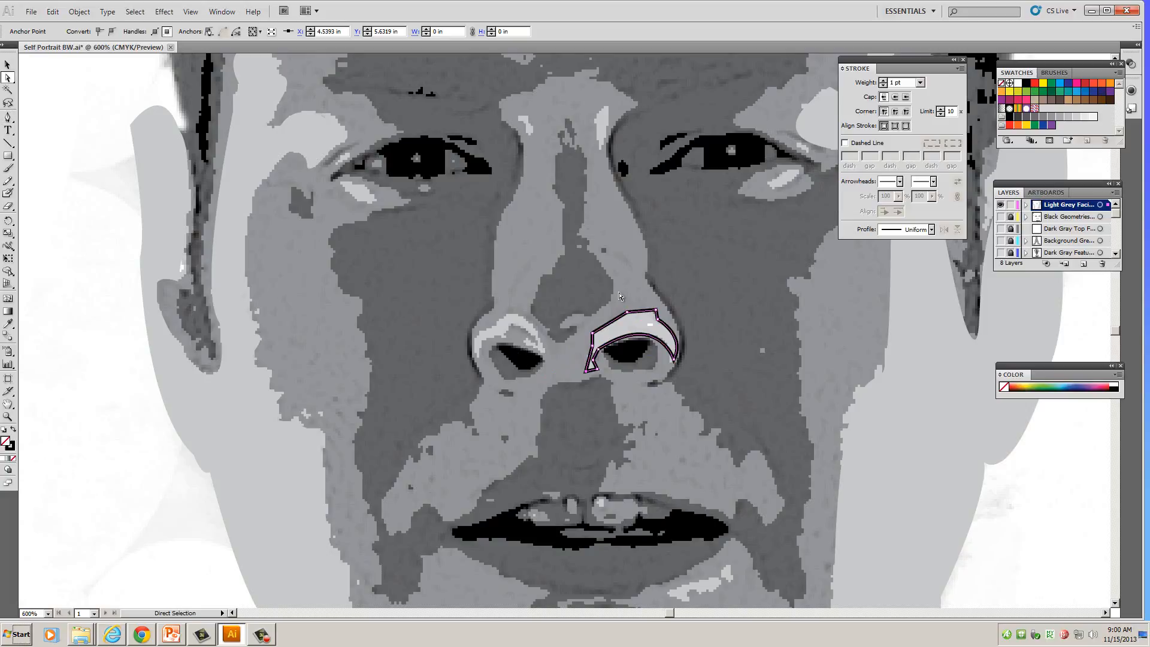
pyautogui.click(620, 289)
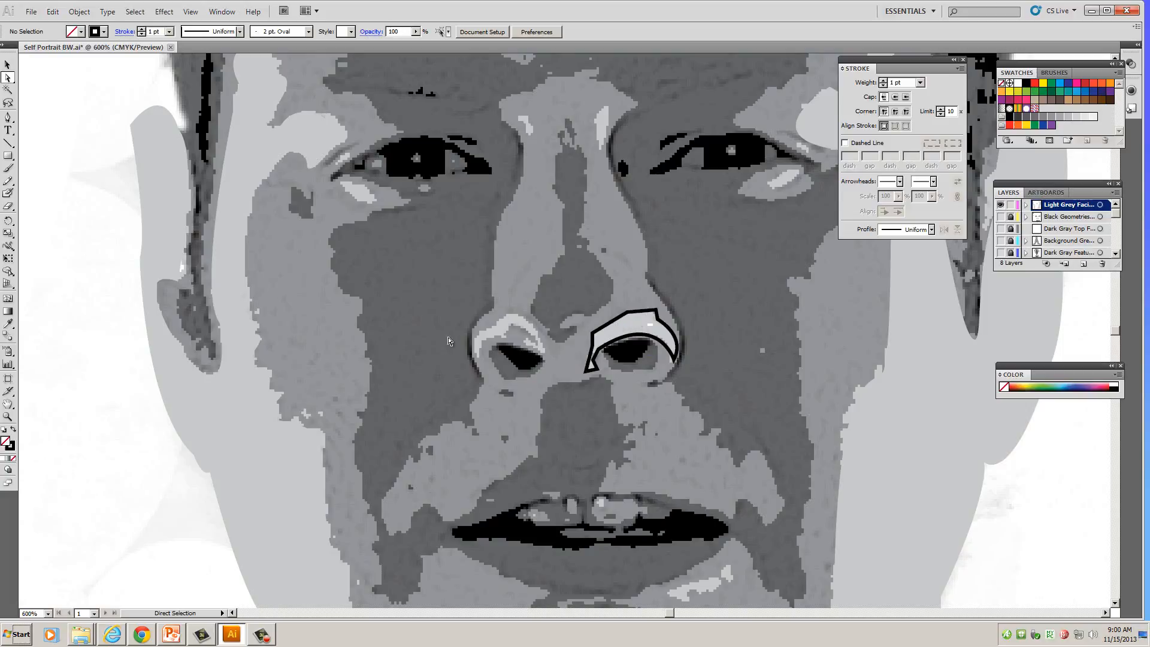
# Trace the outer edge of the left-hand nostril highlight with the Pen tool, from its inner end around to the outer side
pyautogui.press('p')
pyautogui.click(525, 341)
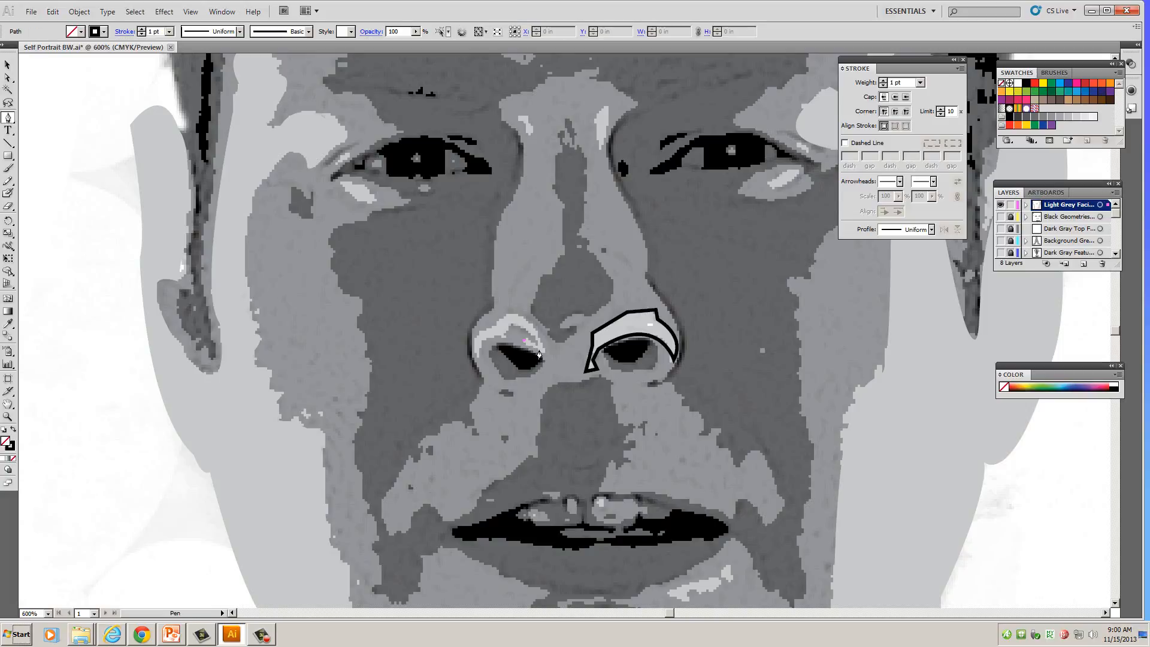
pyautogui.click(543, 355)
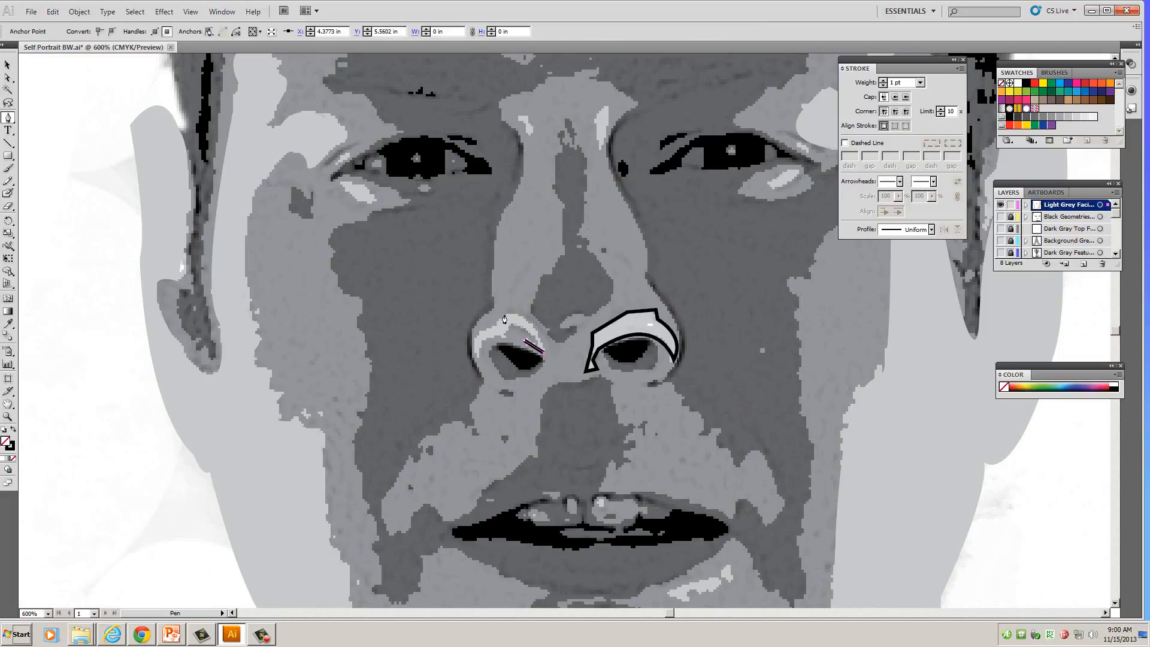
pyautogui.moveTo(506, 314); pyautogui.dragTo(477, 317)
pyautogui.click(506, 315)
pyautogui.click(473, 348)
pyautogui.moveTo(472, 348); pyautogui.dragTo(472, 348)
pyautogui.click(474, 340)
pyautogui.click(478, 358)
pyautogui.click(484, 343)
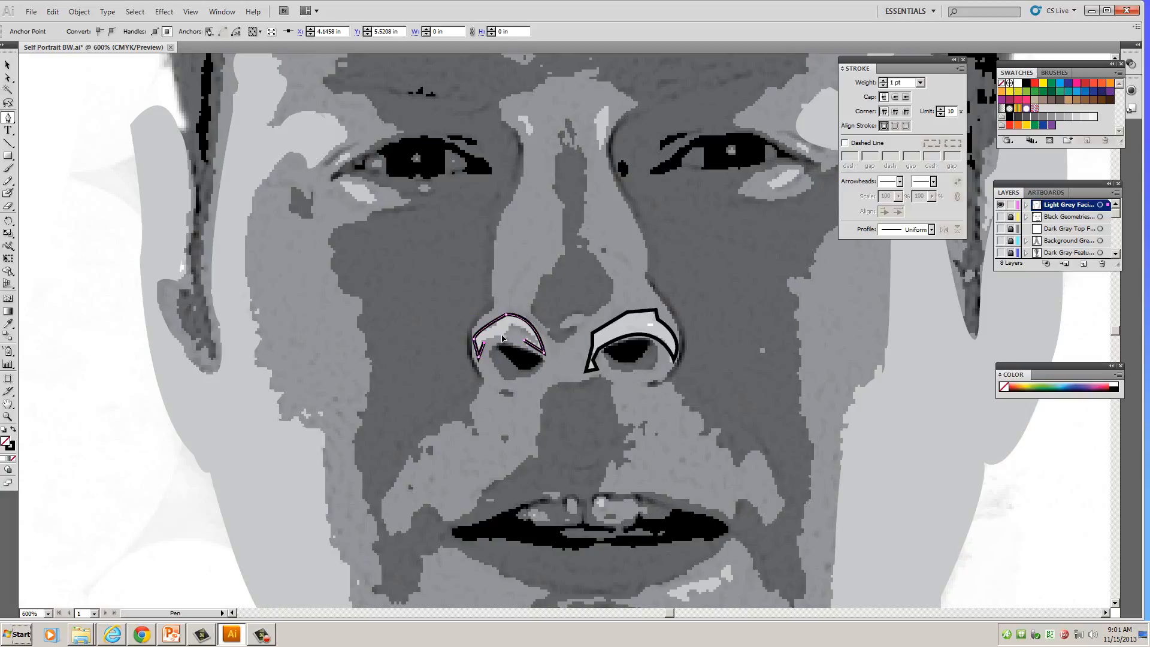
# Trace the inner edge of the left-hand nostril highlight back to the starting point and close the shape
pyautogui.click(506, 335)
pyautogui.click(504, 339)
pyautogui.click(510, 326)
pyautogui.click(531, 342)
pyautogui.moveTo(524, 337); pyautogui.dragTo(525, 338)
pyautogui.click(532, 339)
pyautogui.keyDown('alt'); pyautogui.click(525, 341); pyautogui.keyUp('alt')
# Fill both nostril highlight shapes with the light grey sampled from the tracing image, replacing their black outlines
pyautogui.press('i')
pyautogui.click(507, 327)
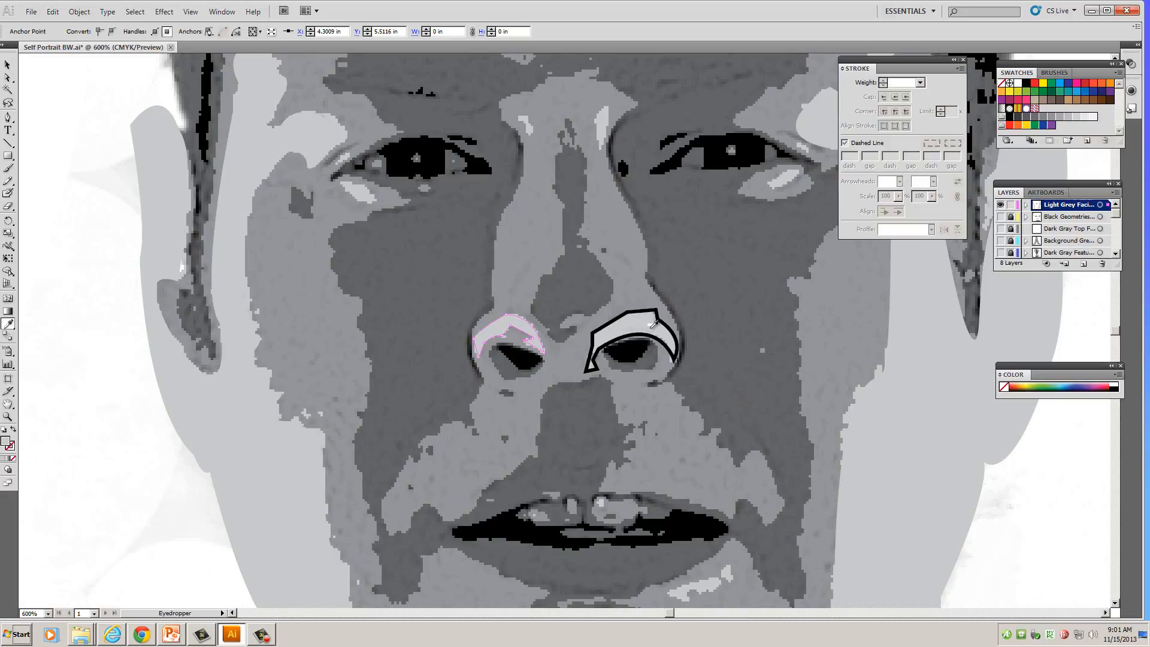
pyautogui.press('a')
pyautogui.click(642, 313)
pyautogui.press('i')
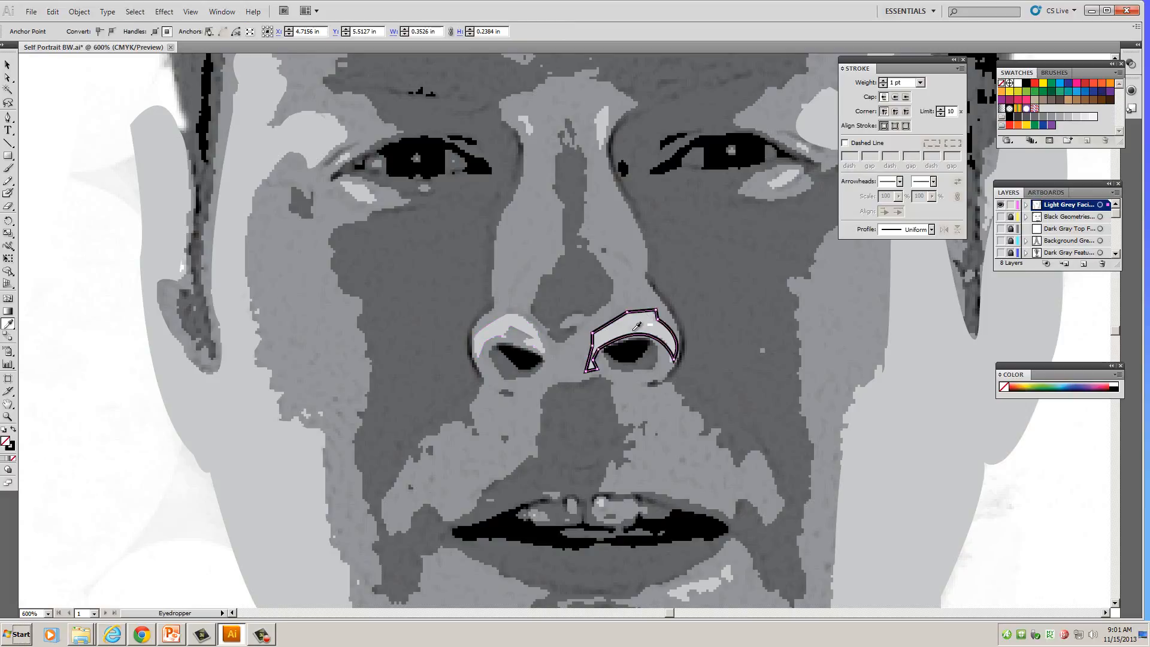
pyautogui.click(642, 323)
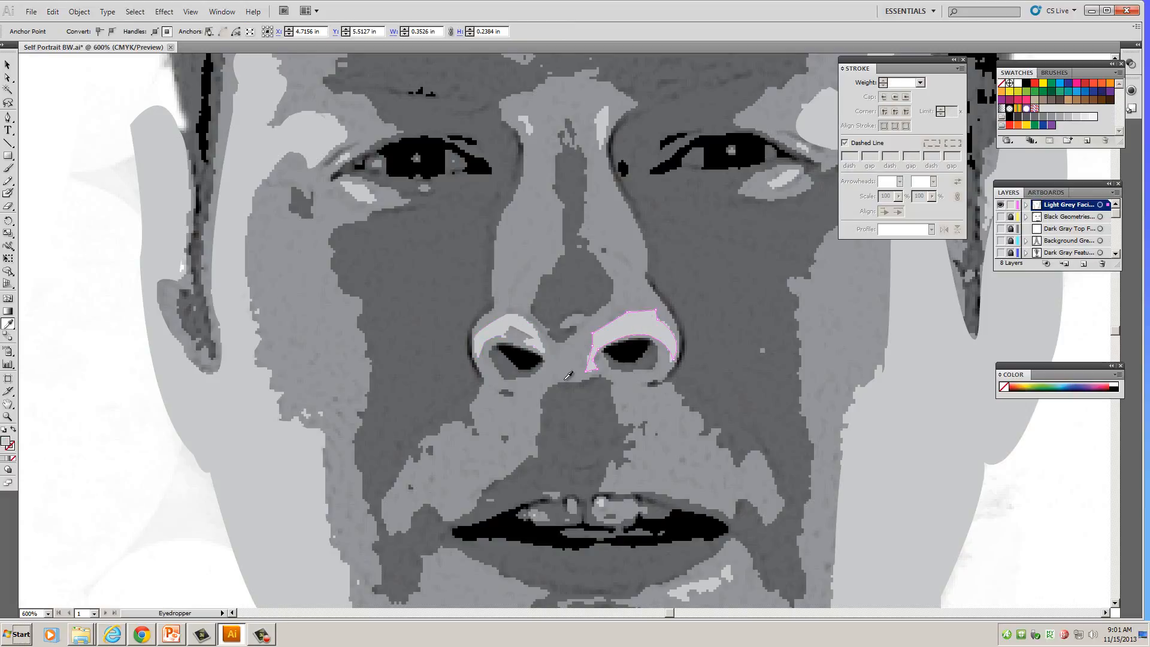
# Trace the long highlight below the lower lip's right-hand side as a closed Pen shape with no fill
pyautogui.scroll(-3, 573, 424)
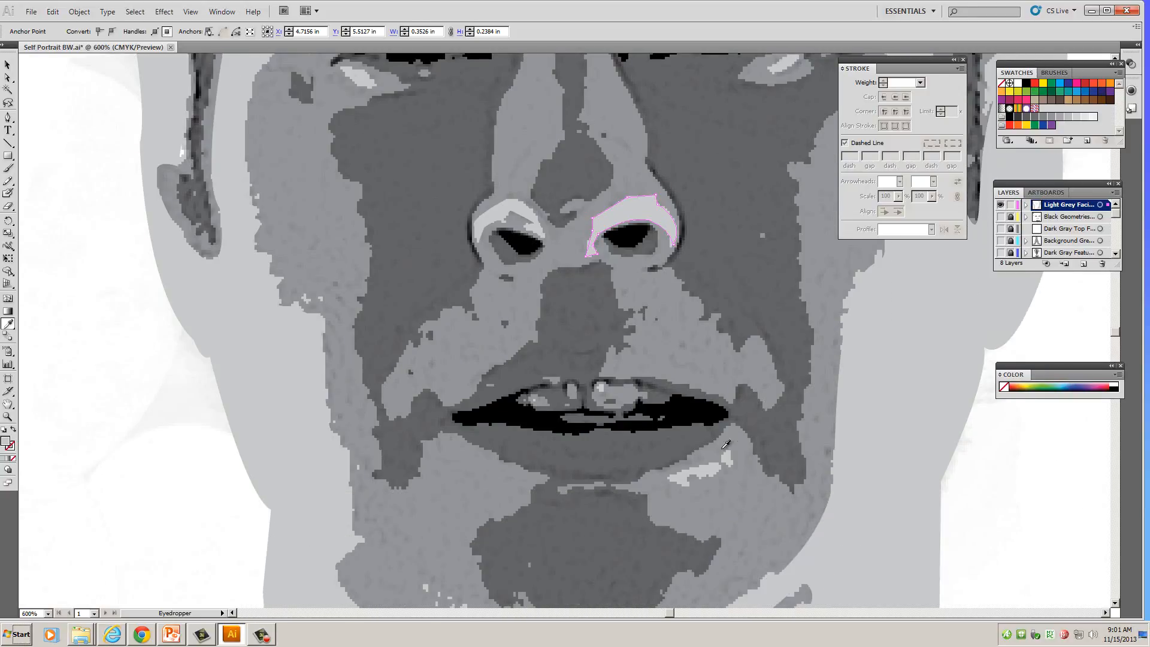
pyautogui.scroll(-3, 711, 462)
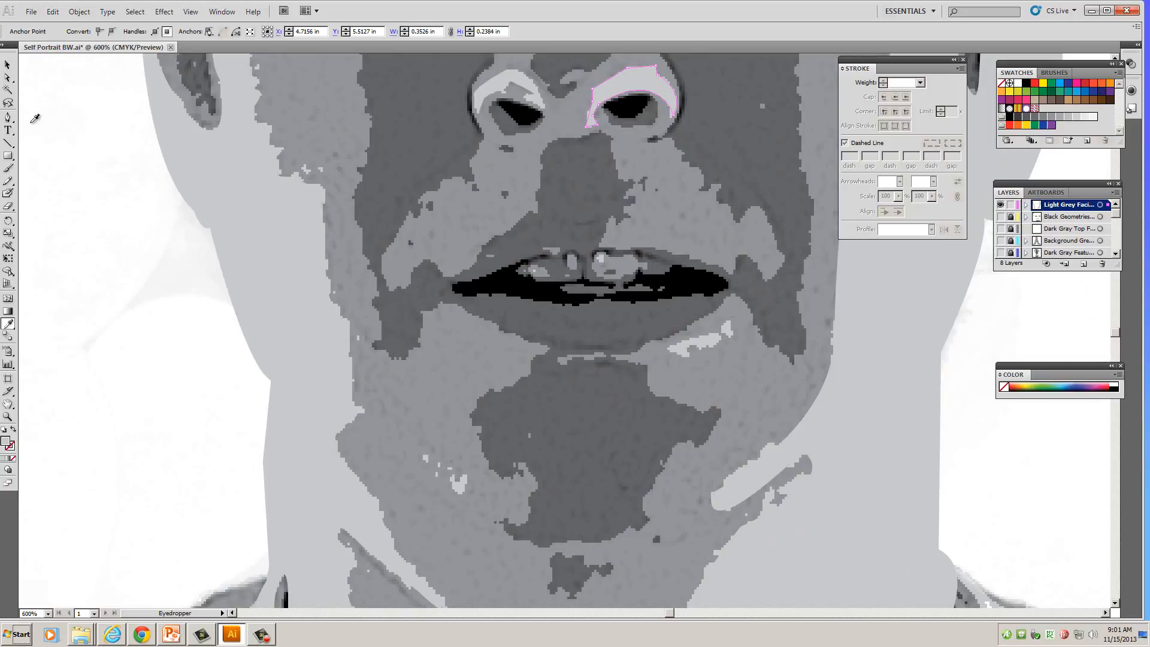
pyautogui.click(8, 118)
pyautogui.click(723, 337)
pyautogui.moveTo(668, 351); pyautogui.dragTo(660, 374)
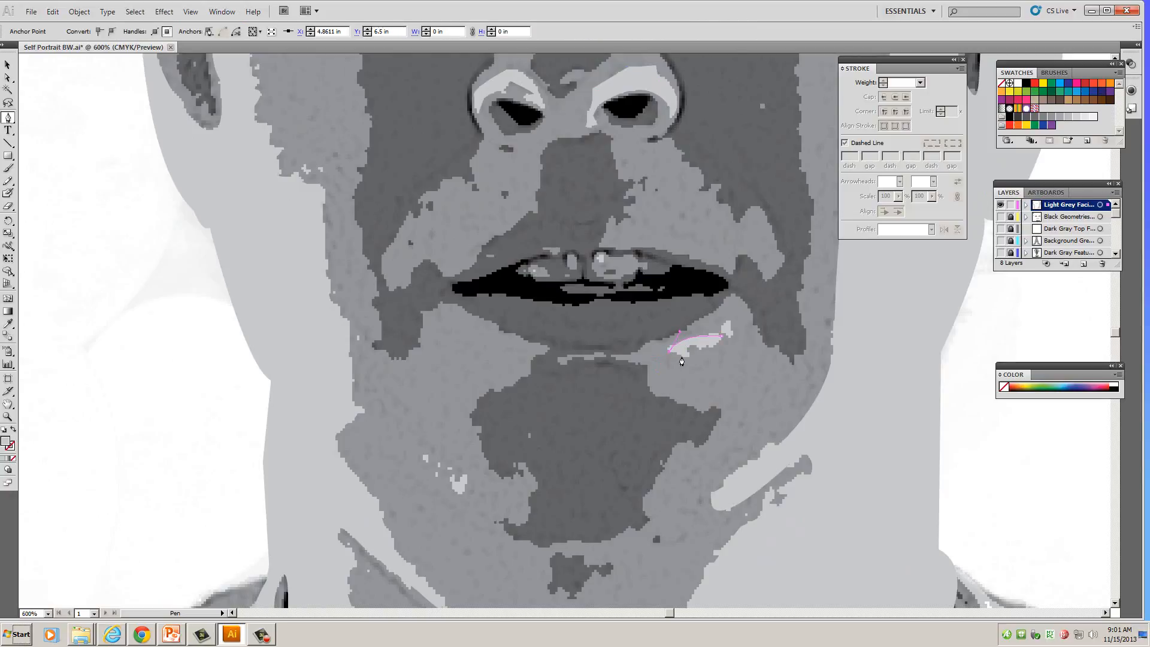
pyautogui.click(691, 356)
pyautogui.click(13, 458)
pyautogui.click(723, 336)
# Fill the highlight shape below the lip with light grey sampled from the tracing image, and deselect it
pyautogui.press('i')
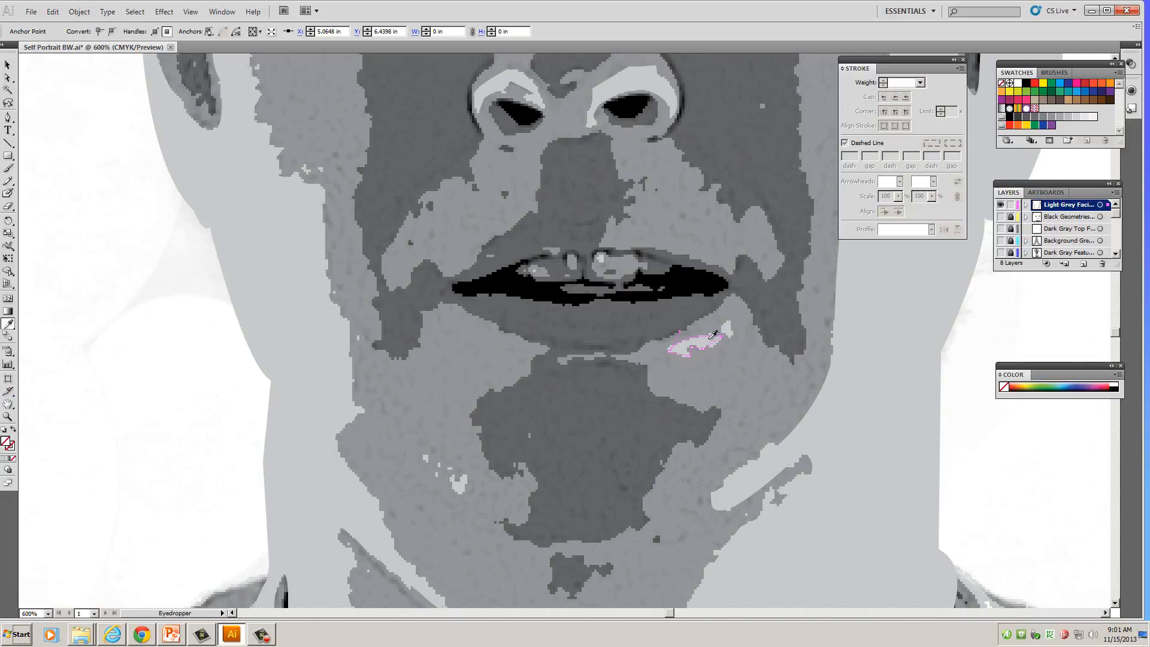
pyautogui.click(709, 342)
pyautogui.press('a')
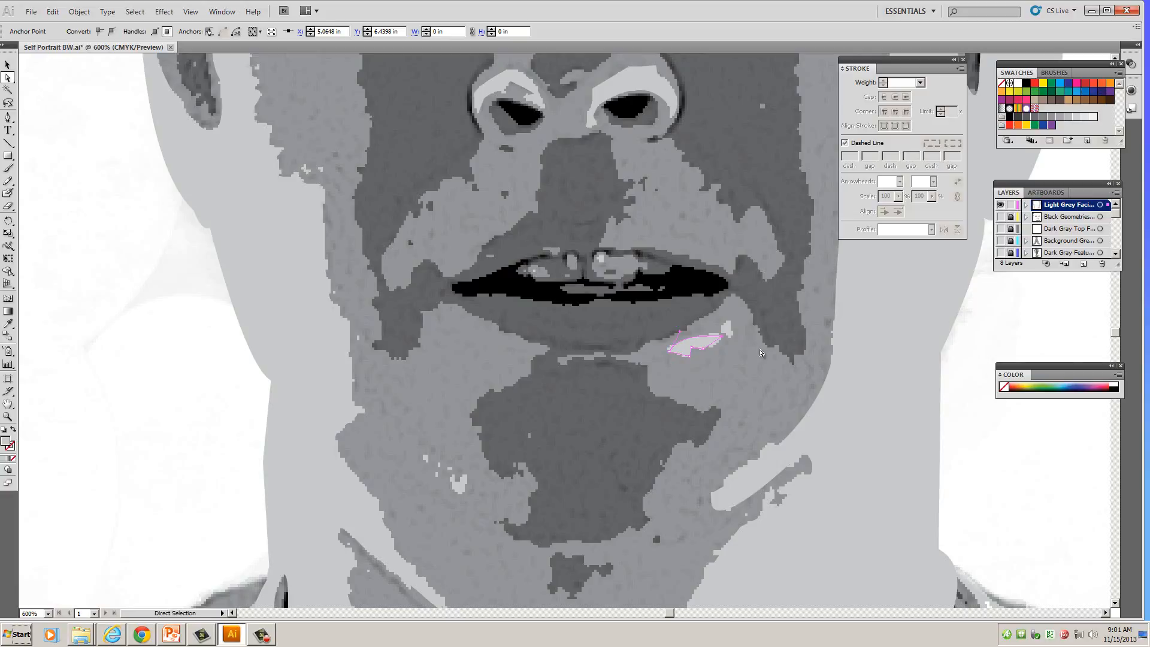
pyautogui.click(762, 348)
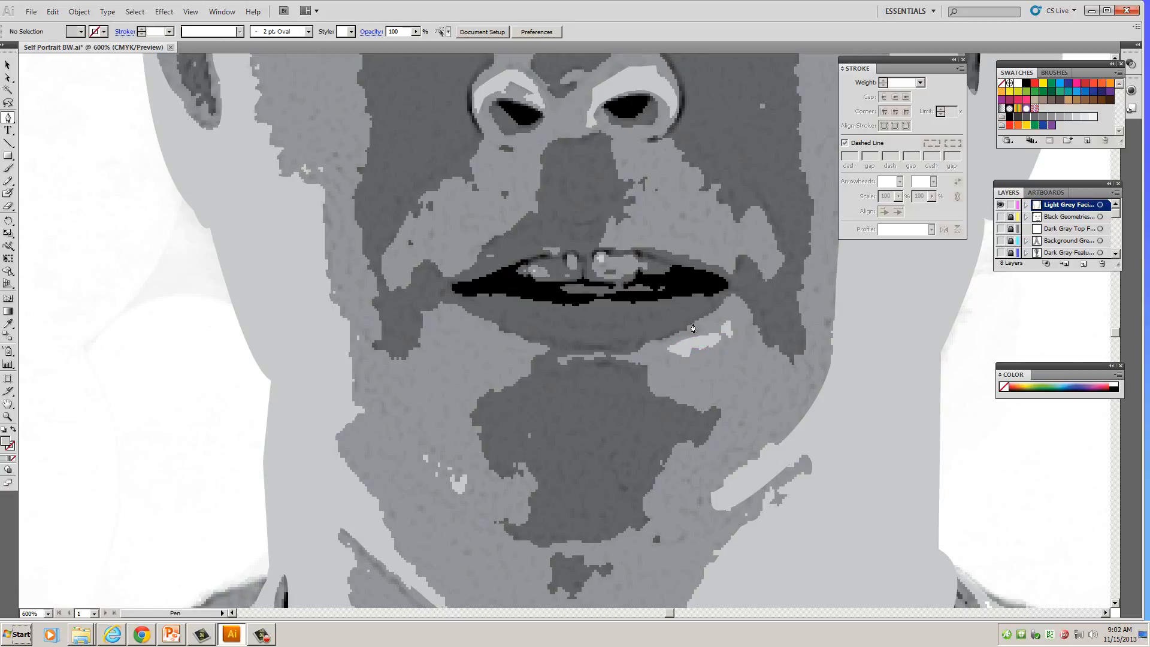
# Trace the small separate highlight patch near the right-hand corner of the mouth as a closed light grey shape
pyautogui.click(724, 329)
pyautogui.press('p')
pyautogui.click(723, 329)
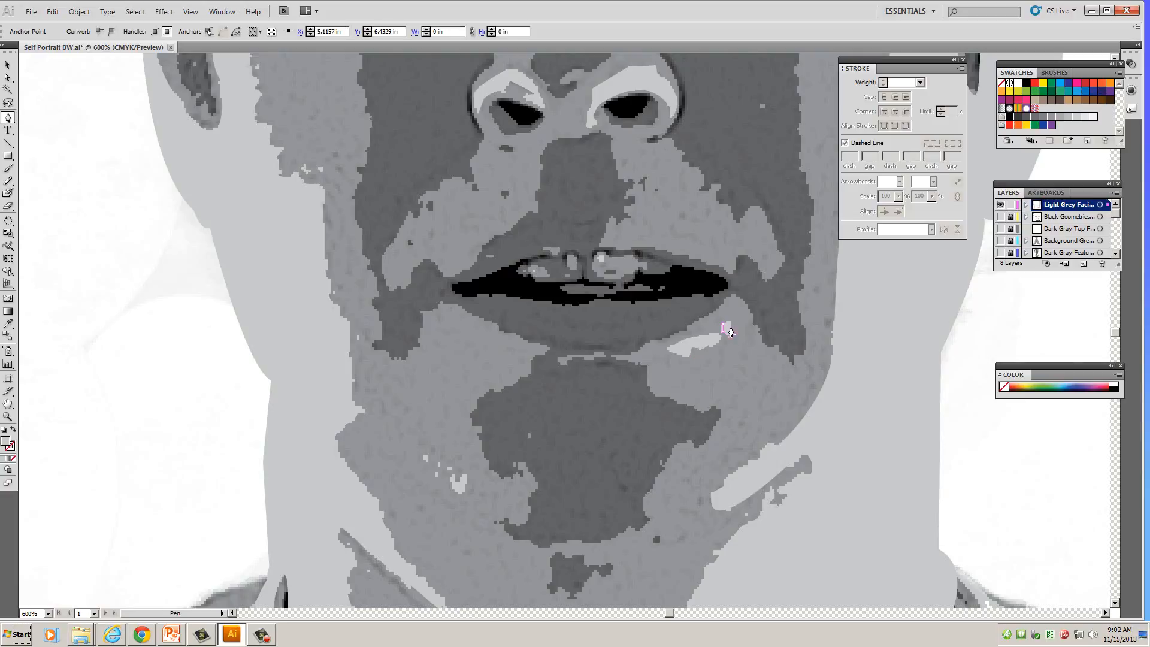
pyautogui.click(732, 321)
pyautogui.click(724, 327)
pyautogui.press('i')
# Trace the small highlight below the right-hand eye as a closed light grey Pen shape
pyautogui.scroll(5, 731, 323)
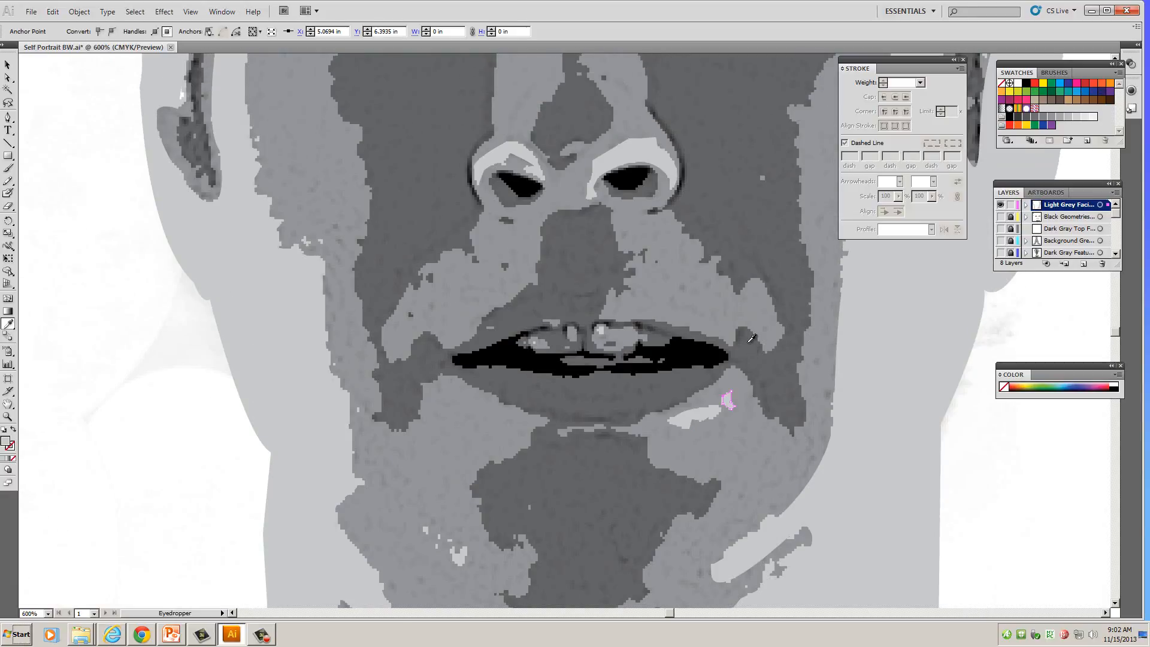
pyautogui.scroll(5, 719, 350)
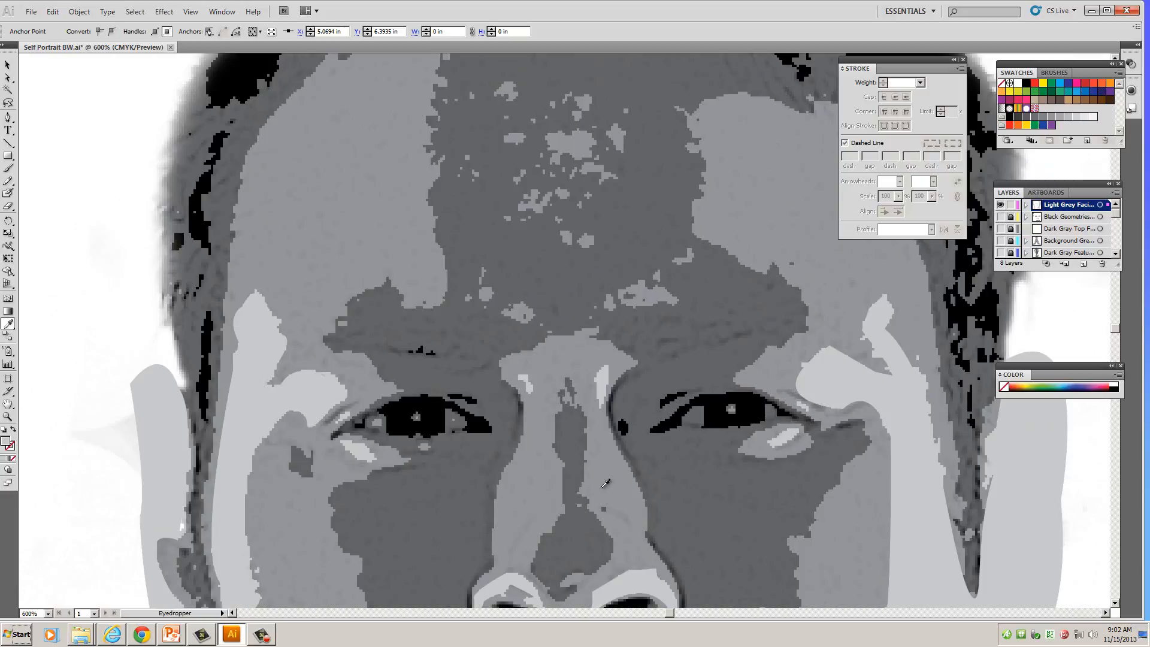
pyautogui.press('p')
pyautogui.click(799, 429)
pyautogui.moveTo(768, 448); pyautogui.dragTo(807, 405)
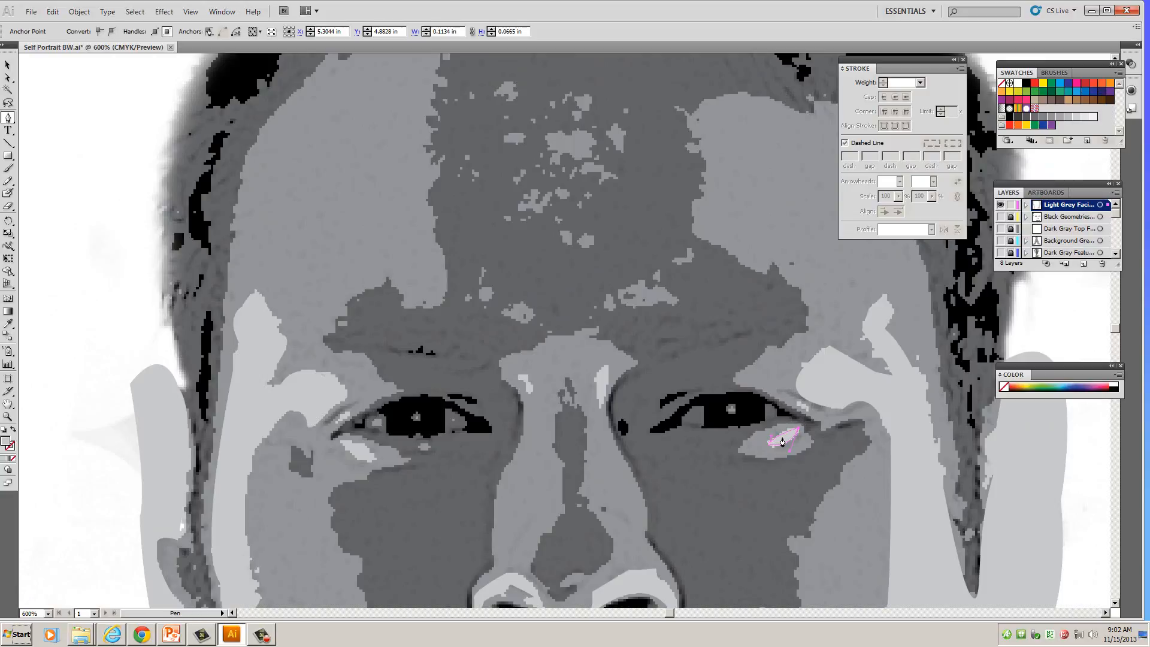
pyautogui.press('i')
# Trace the small highlight below the left-hand eye as a closed light grey shape, and deselect it
pyautogui.press('p')
pyautogui.click(339, 442)
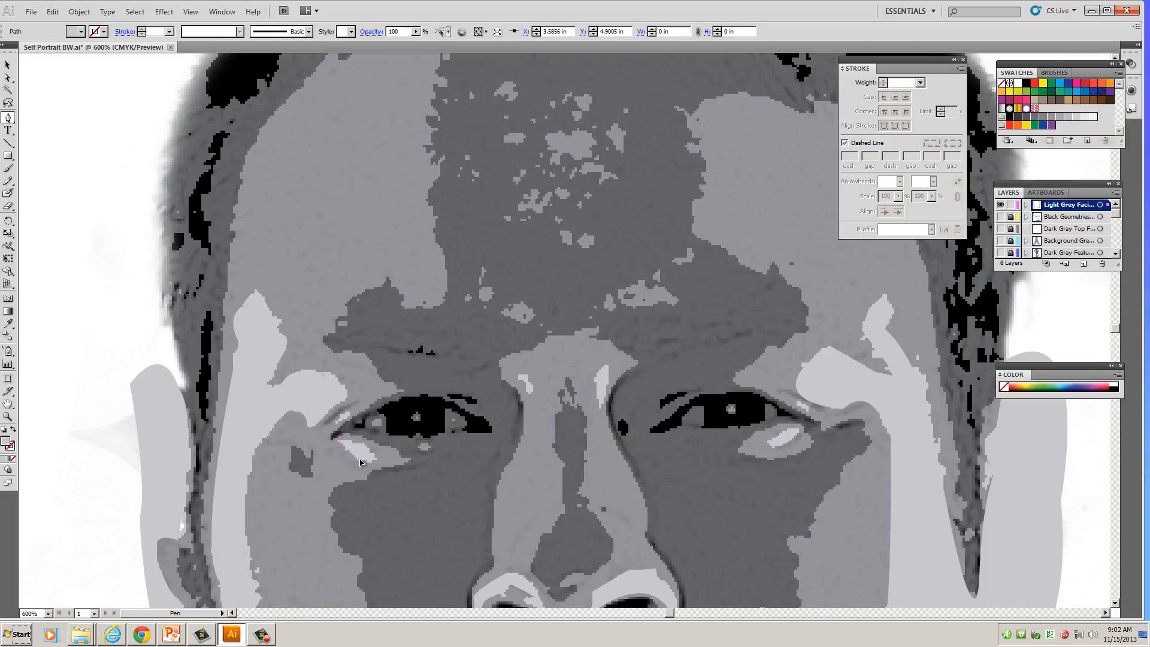
pyautogui.click(376, 461)
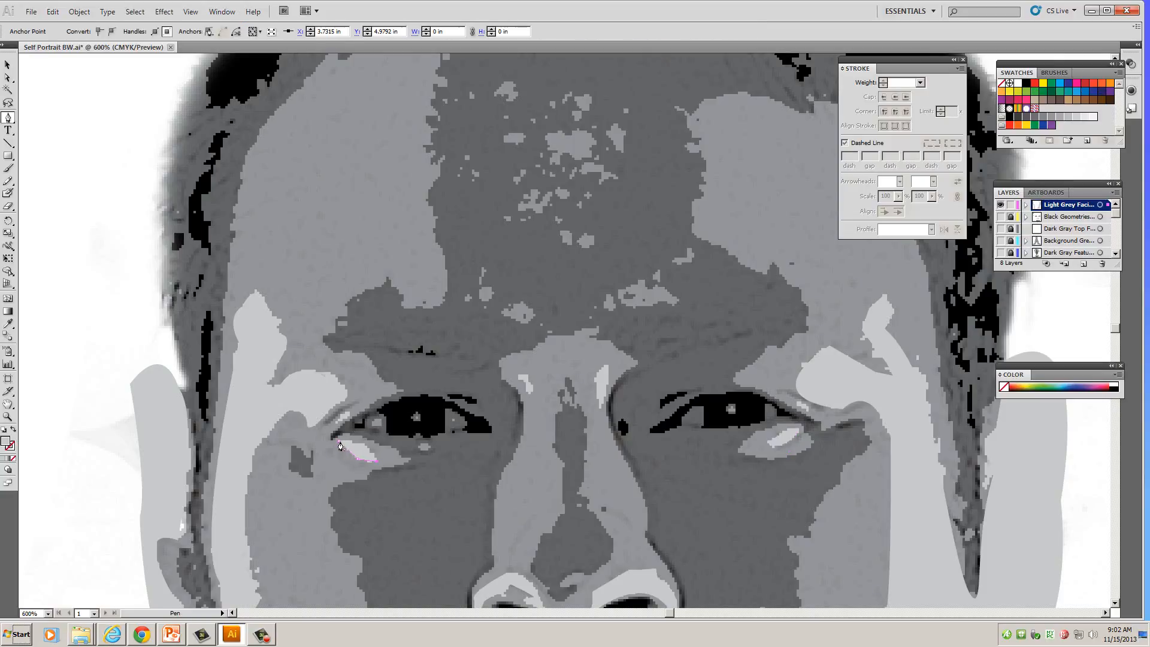
pyautogui.moveTo(343, 444); pyautogui.dragTo(325, 450)
pyautogui.click(340, 443)
pyautogui.hotkey('ctrl', 'z')
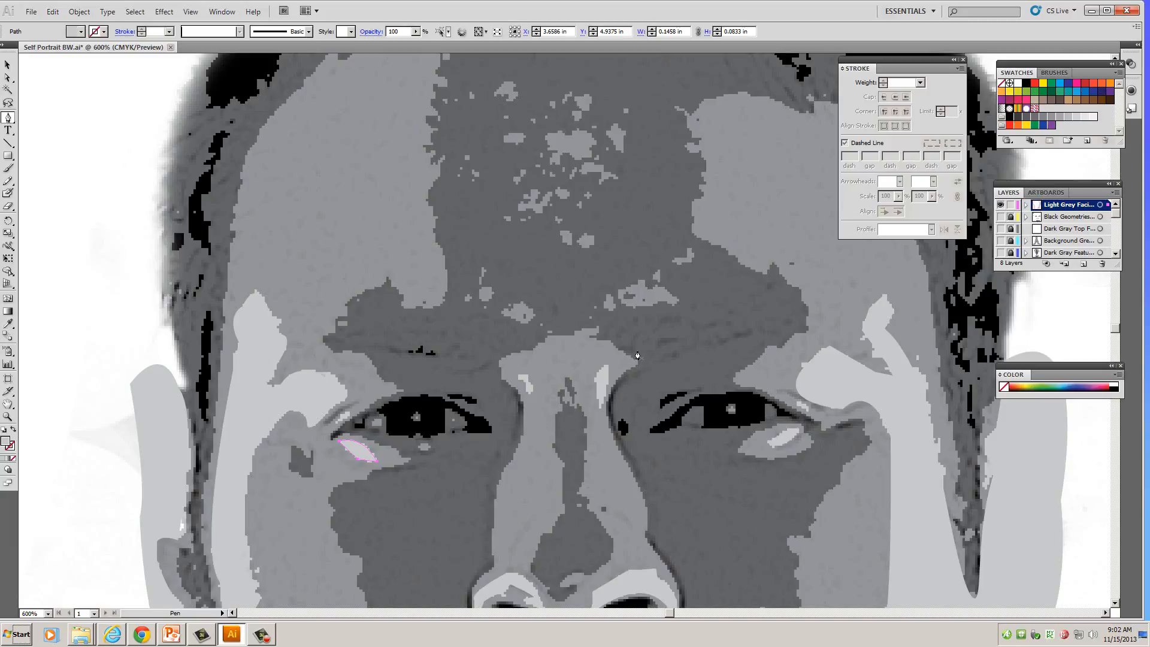
pyautogui.keyDown('ctrl'); pyautogui.click(663, 347); pyautogui.keyUp('ctrl')
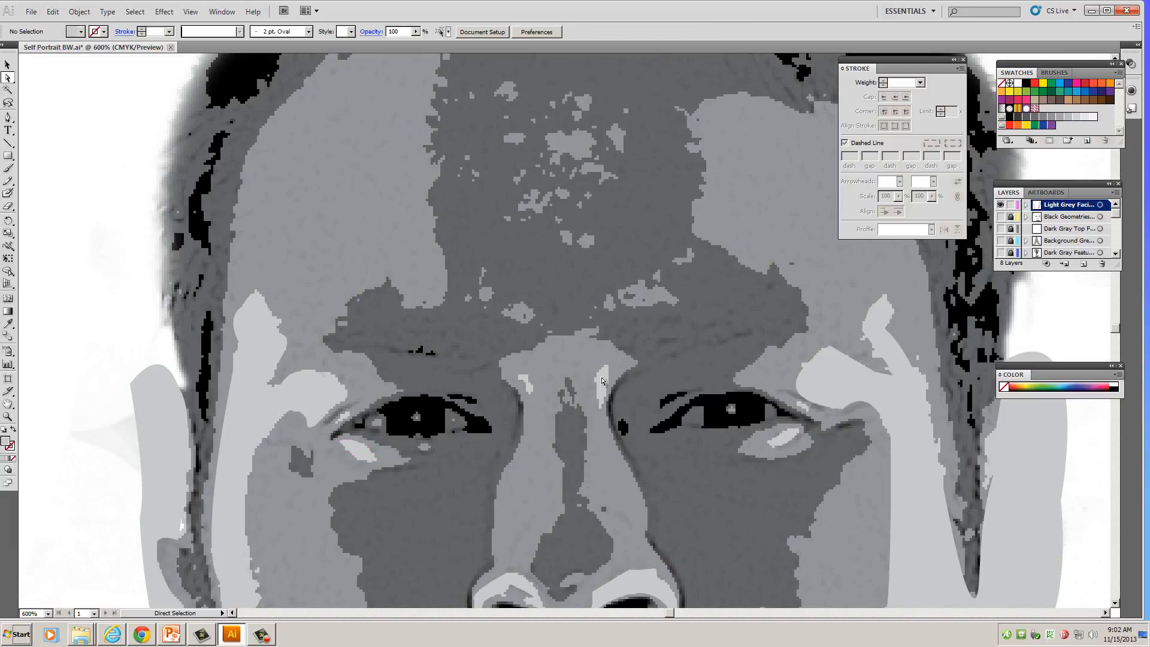
# Trace the narrow highlight on the right-hand side of the nose bridge as a closed light grey shape, and deselect it
pyautogui.click(607, 369)
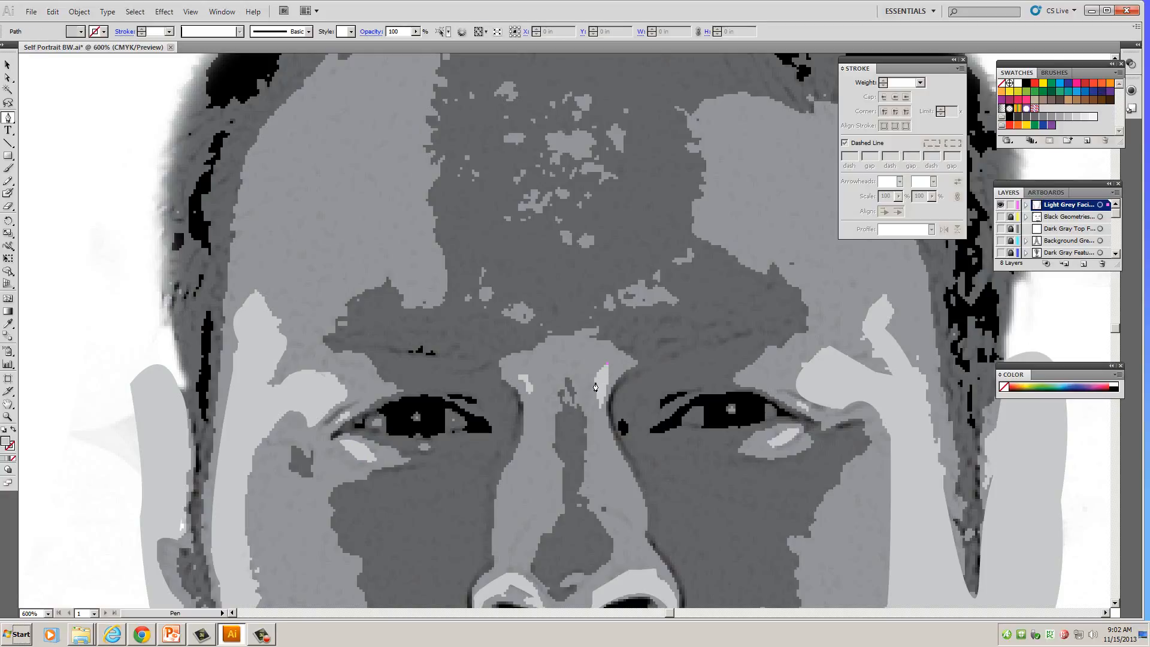
pyautogui.click(596, 390)
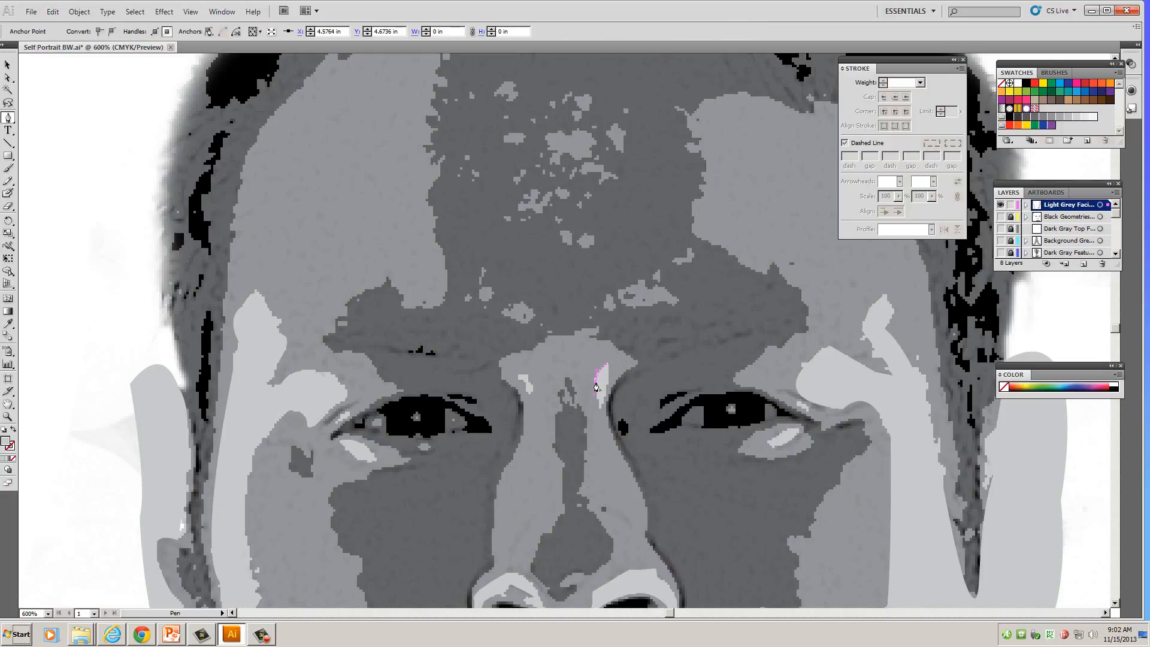
pyautogui.click(595, 382)
pyautogui.click(607, 364)
pyautogui.press('a')
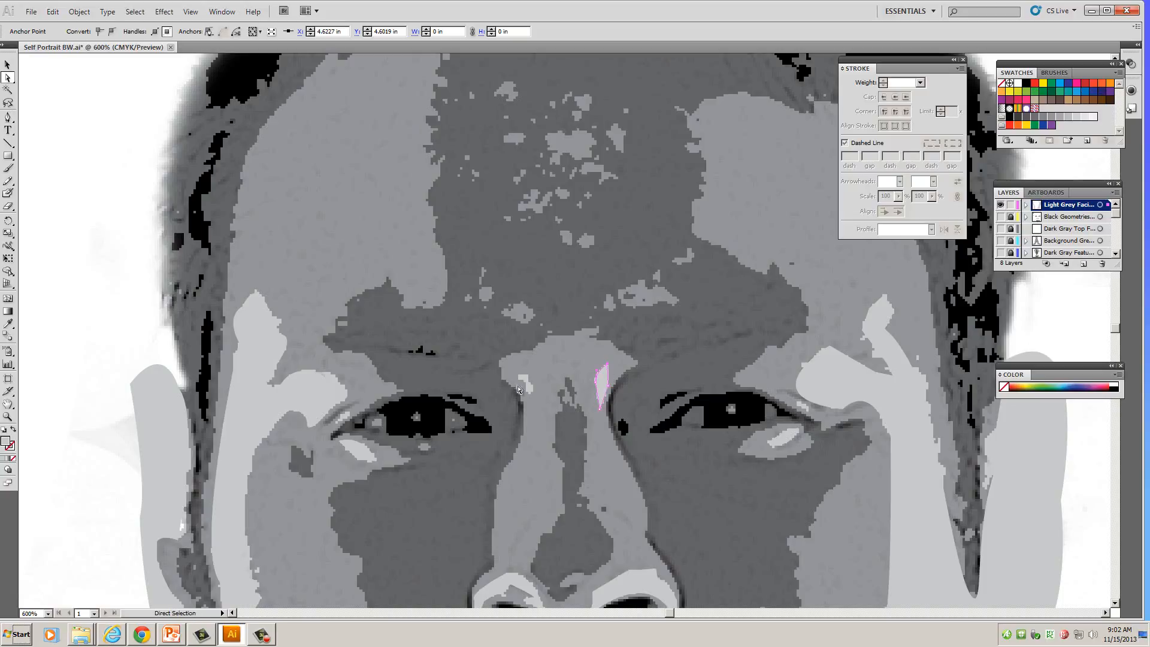
pyautogui.click(563, 330)
# Trace the small highlight on the left-hand side of the nose bridge as a closed light grey shape, and deselect it
pyautogui.press('p')
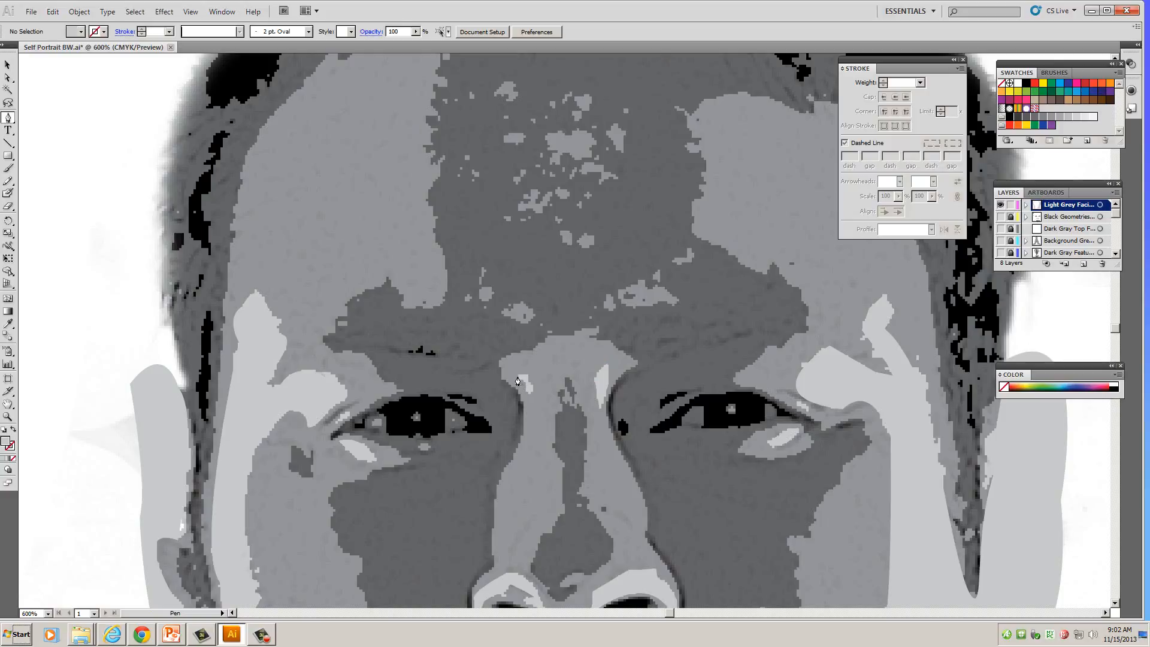
pyautogui.click(518, 381)
pyautogui.click(525, 393)
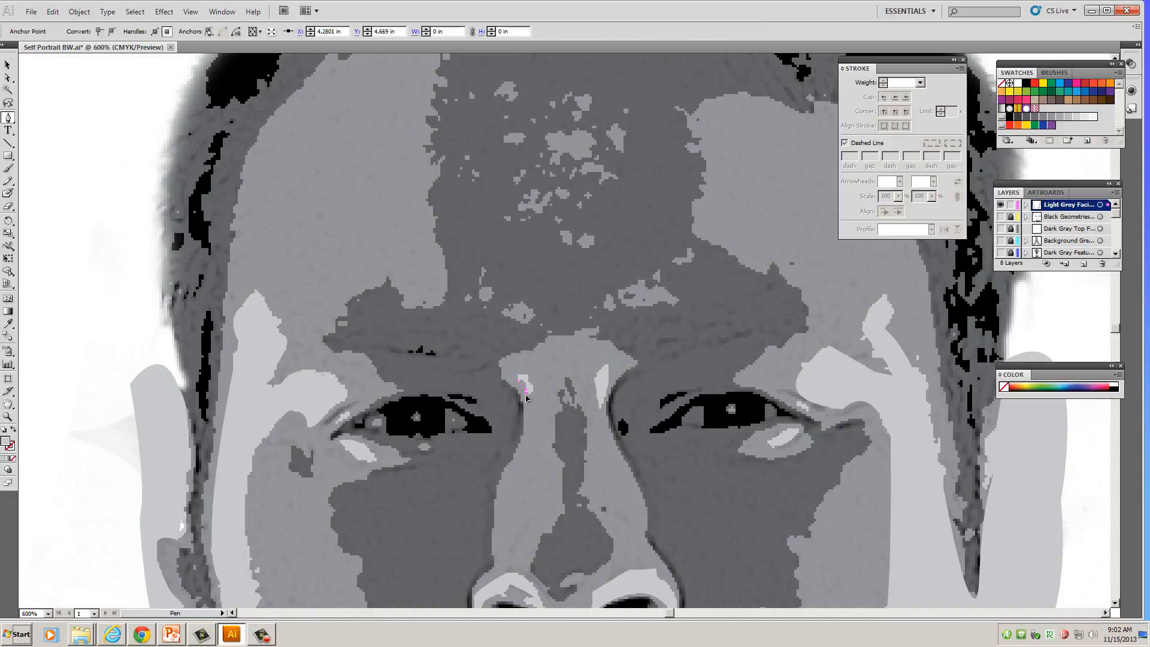
pyautogui.click(526, 397)
pyautogui.click(534, 384)
pyautogui.moveTo(533, 372); pyautogui.dragTo(533, 373)
pyautogui.click(528, 378)
pyautogui.click(519, 379)
pyautogui.scroll(-5, 617, 385)
pyautogui.scroll(-12, 617, 386)
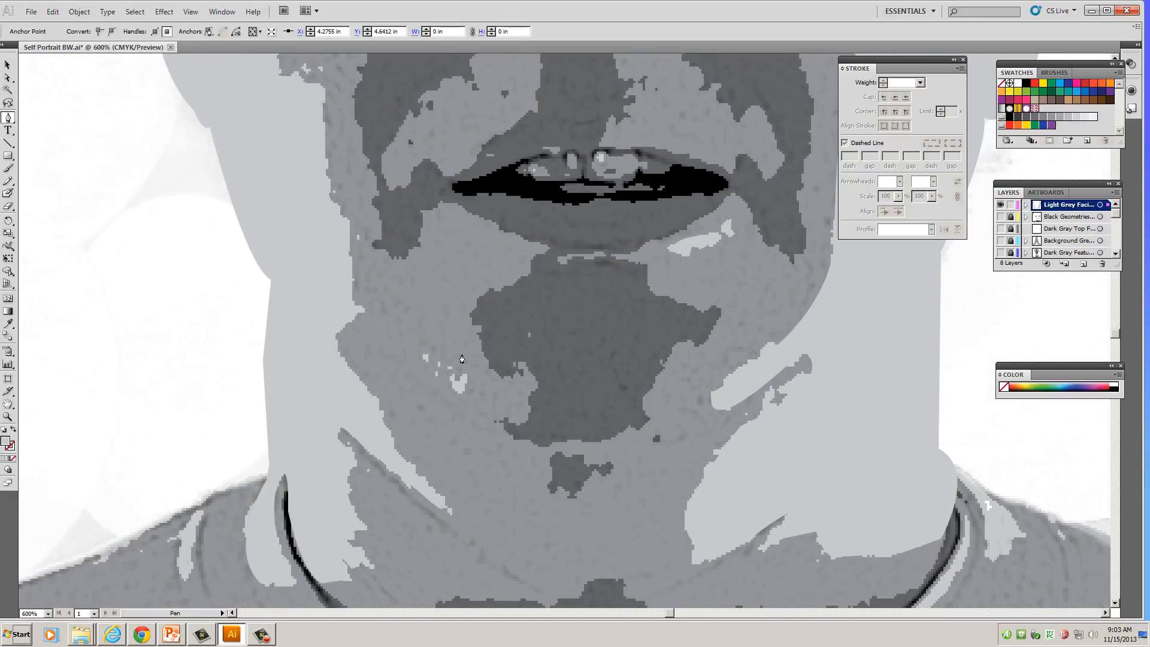
pyautogui.keyDown('ctrl'); pyautogui.click(449, 342); pyautogui.keyUp('ctrl')
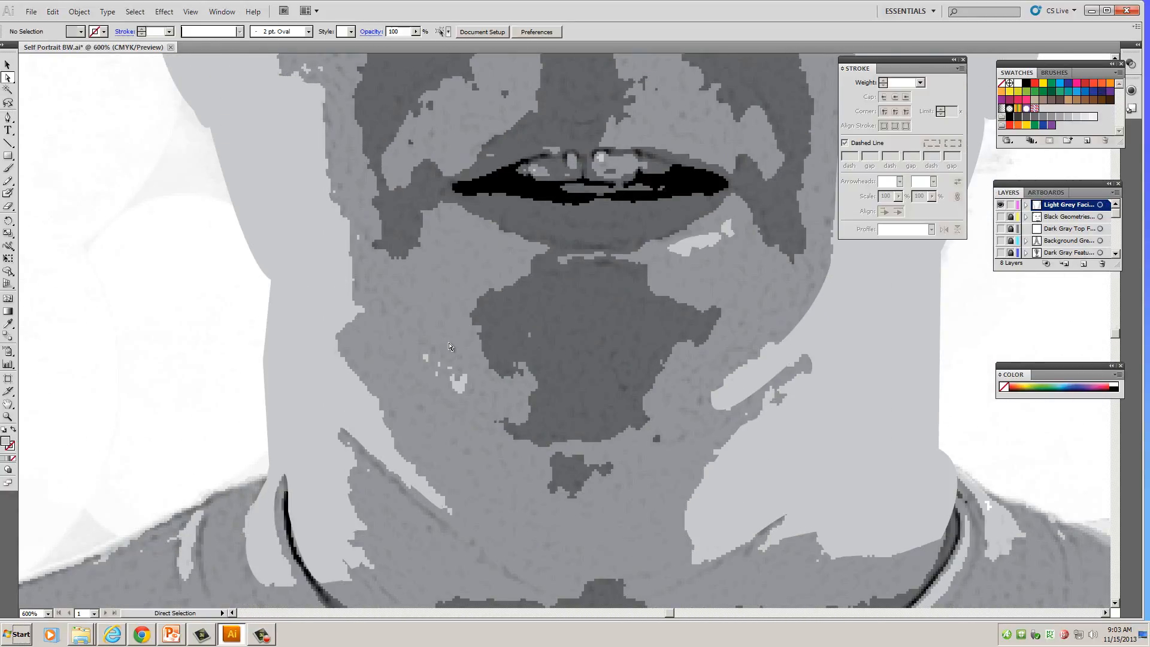
# Trace the largest highlight patch on the left-hand side of the chin as a closed light grey shape, and deselect it
pyautogui.click(464, 372)
pyautogui.moveTo(467, 393); pyautogui.dragTo(455, 360)
pyautogui.click(466, 394)
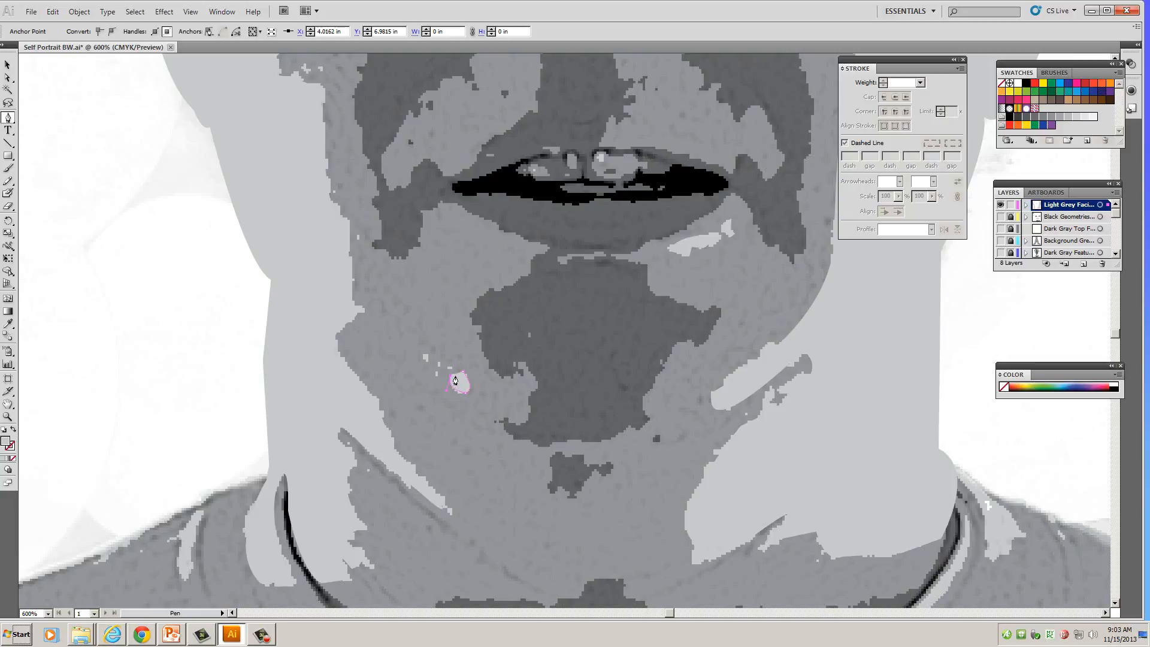
pyautogui.click(458, 378)
pyautogui.click(464, 372)
pyautogui.press('a')
pyautogui.click(451, 292)
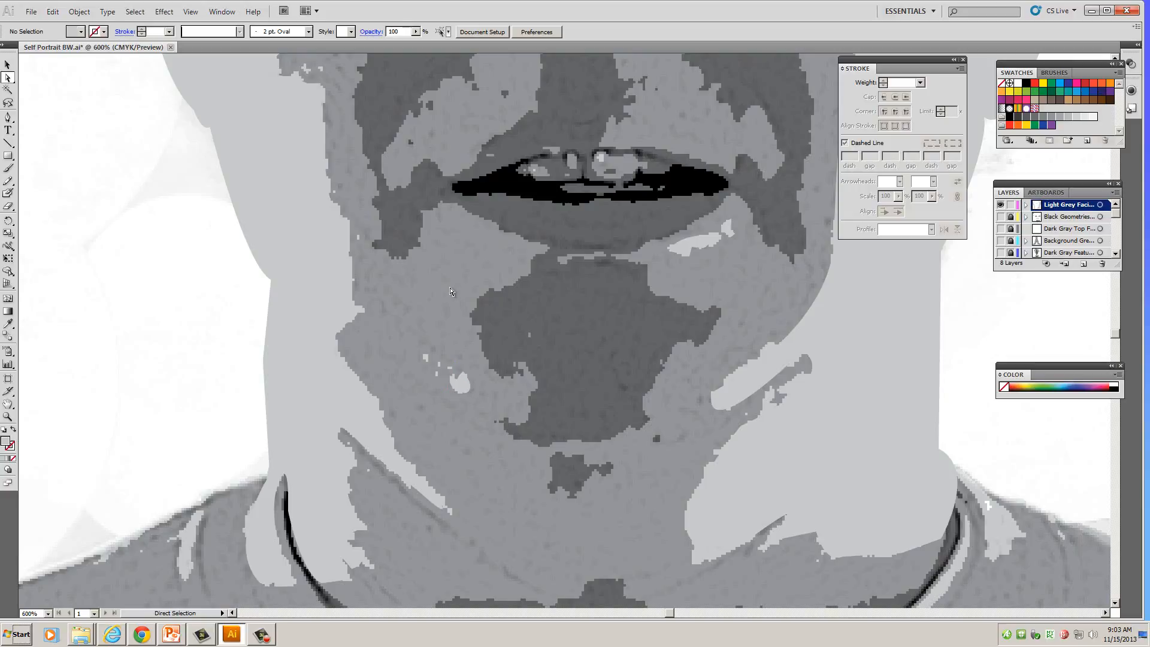
# Refine the right-hand nostril highlight's outer tip and upper edge by moving anchors and a curve handle to match the tracing image
pyautogui.scroll(3, 432, 425)
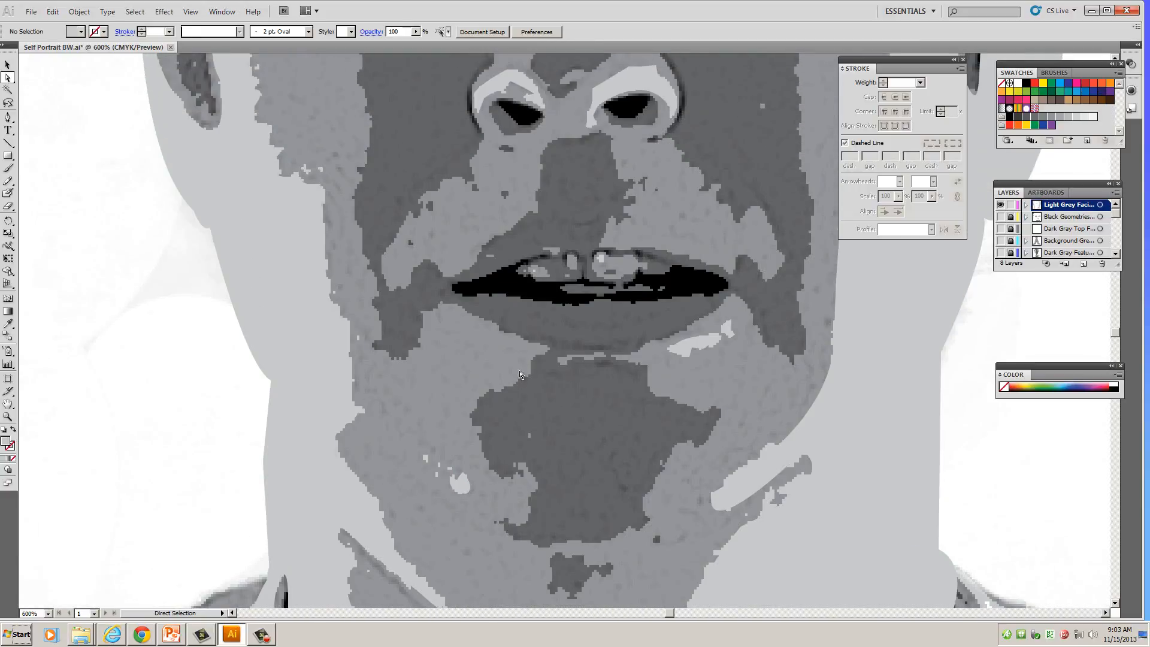
pyautogui.scroll(2, 598, 367)
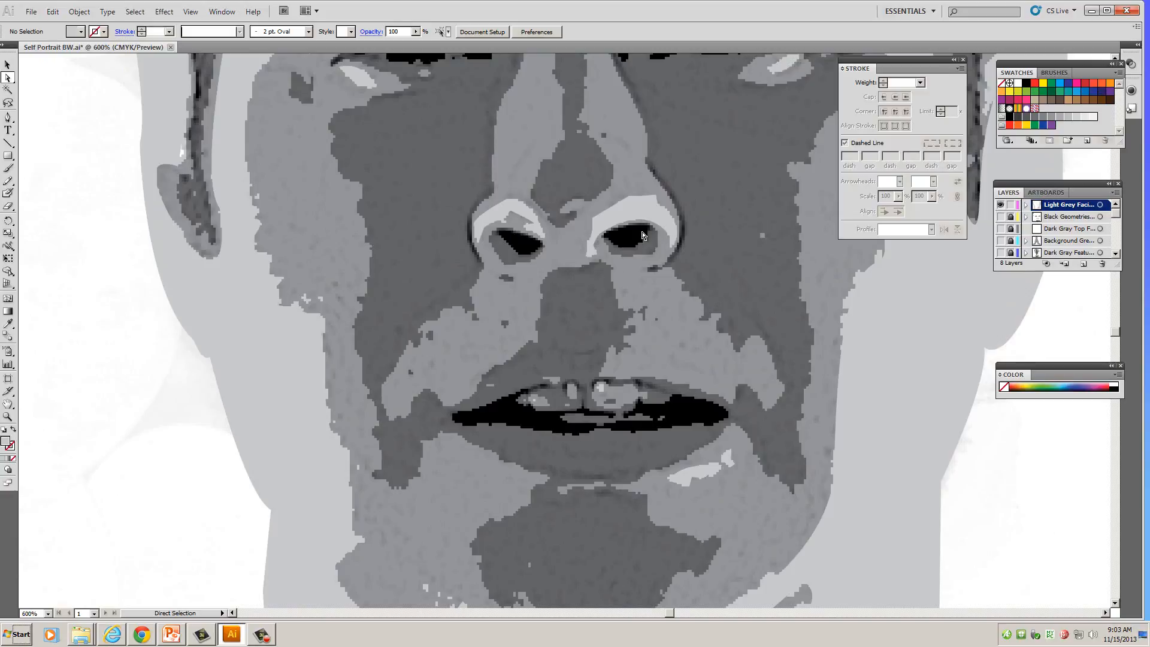
pyautogui.hotkey('ctrl', '+')
pyautogui.hotkey('ctrl', '+')
pyautogui.hotkey('ctrl', '+')
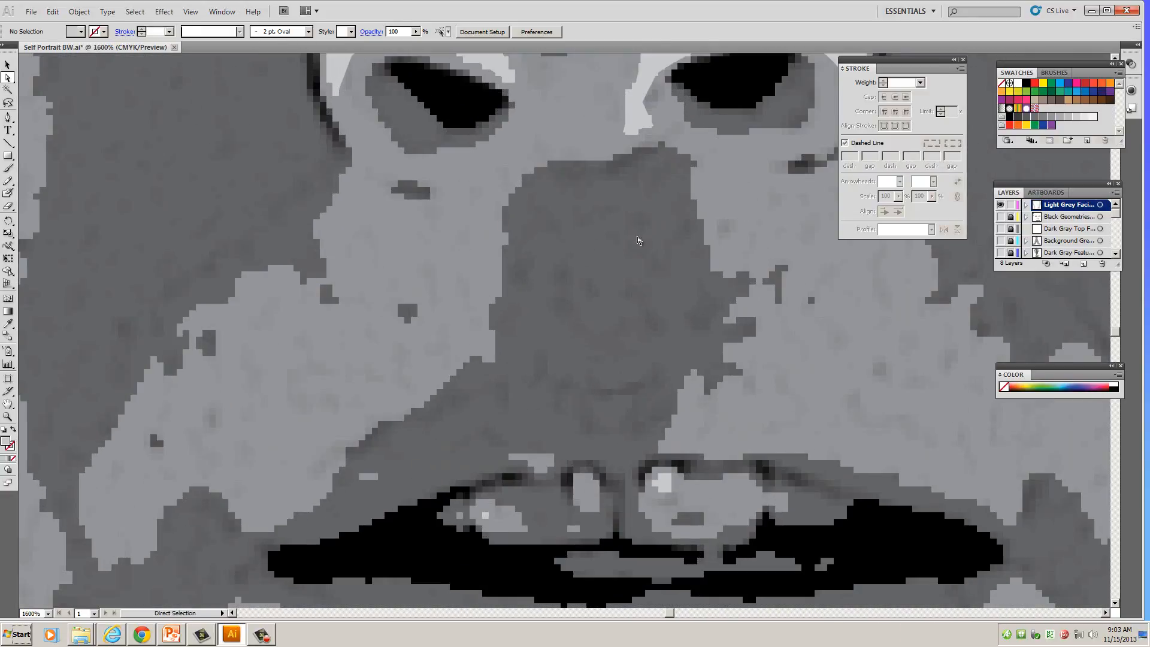
pyautogui.scroll(10, 638, 240)
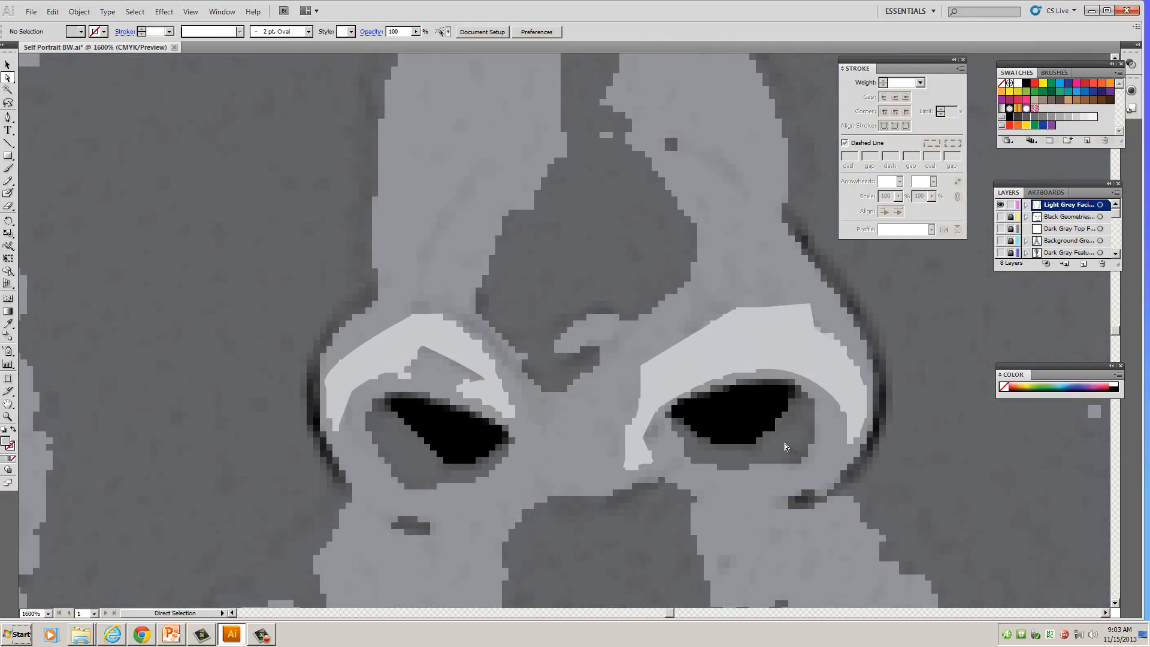
pyautogui.click(736, 358)
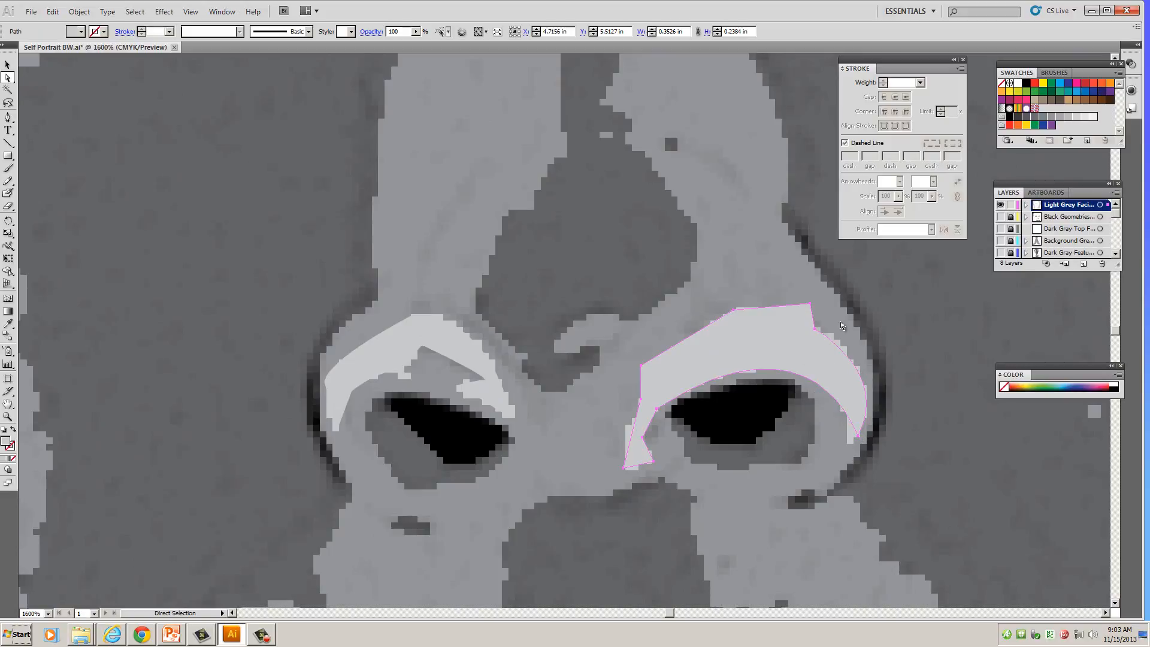
pyautogui.click(860, 441)
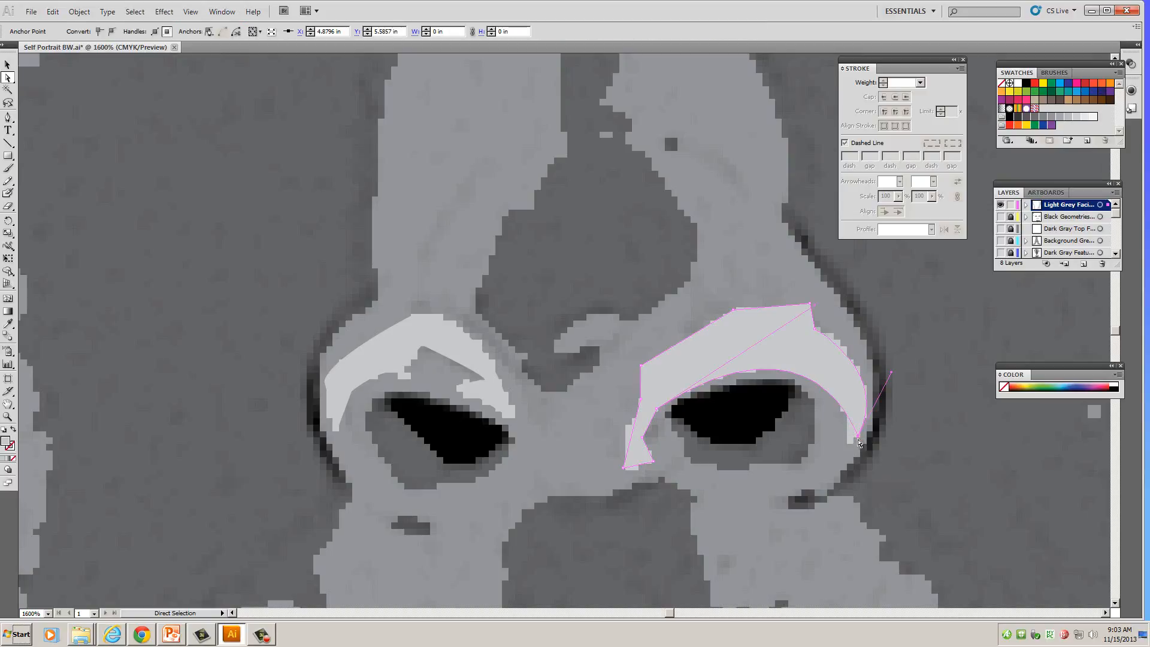
pyautogui.moveTo(860, 441); pyautogui.dragTo(849, 447)
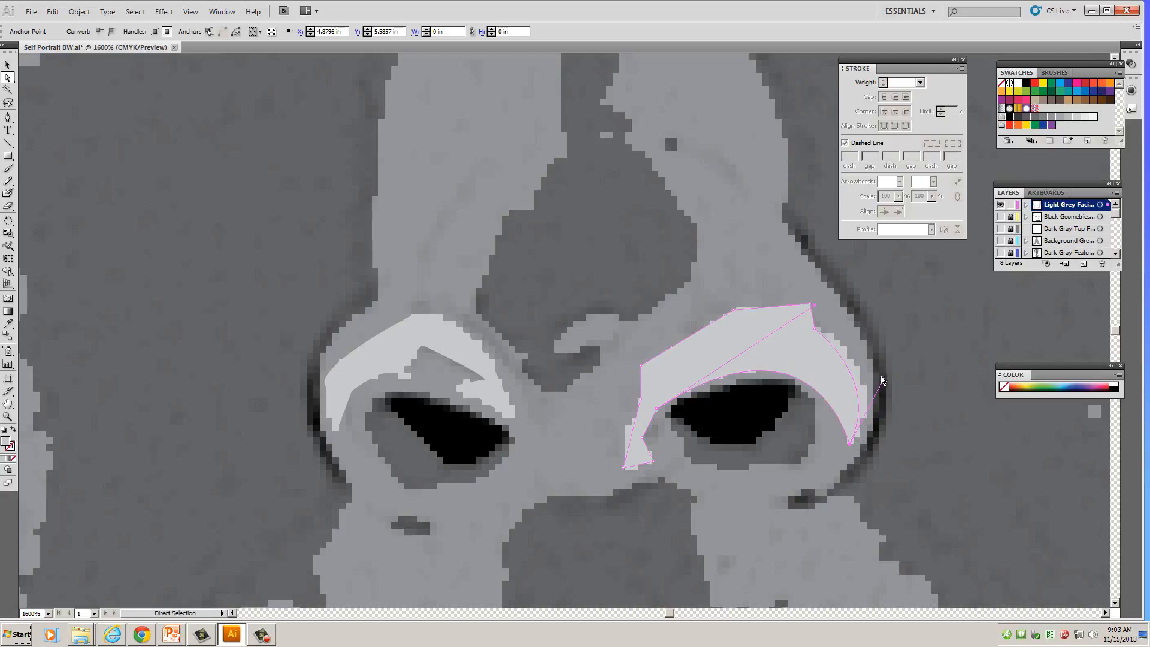
pyautogui.moveTo(885, 383); pyautogui.dragTo(905, 365)
pyautogui.moveTo(819, 334); pyautogui.dragTo(818, 327)
pyautogui.click(735, 311)
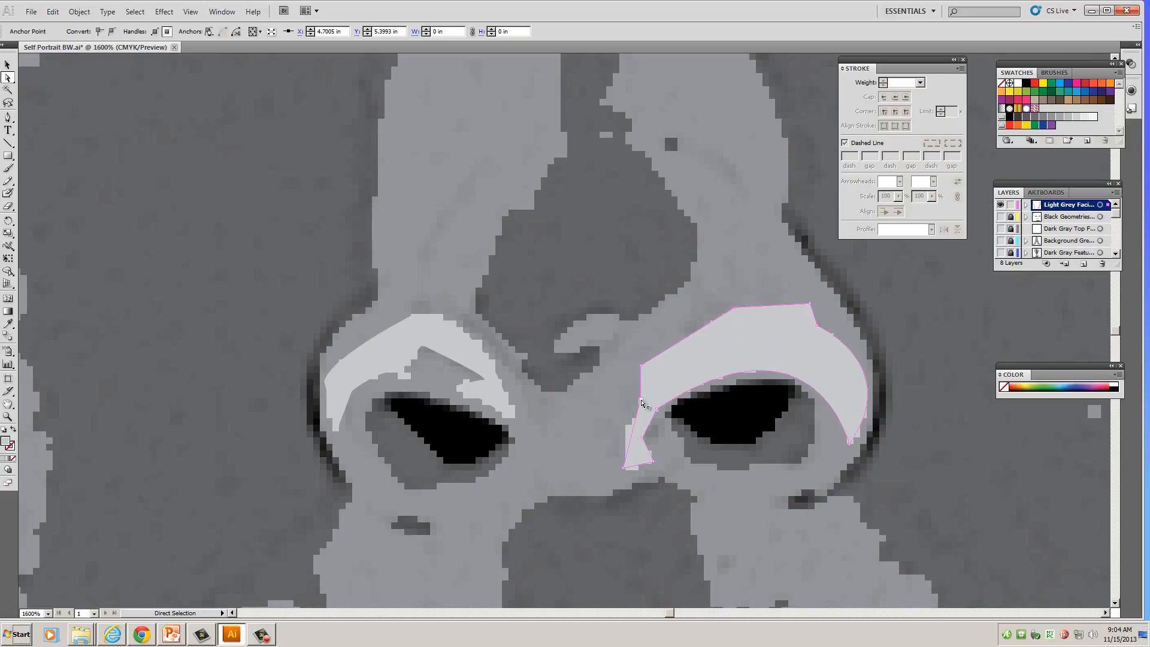
# Curve the left edge and lower tip of the right-hand nostril highlight with Convert Anchor Point, and fine-tune the edge anchor's position
pyautogui.moveTo(641, 402); pyautogui.dragTo(640, 404)
pyautogui.moveTo(623, 469); pyautogui.dragTo(624, 468)
pyautogui.click(9, 121)
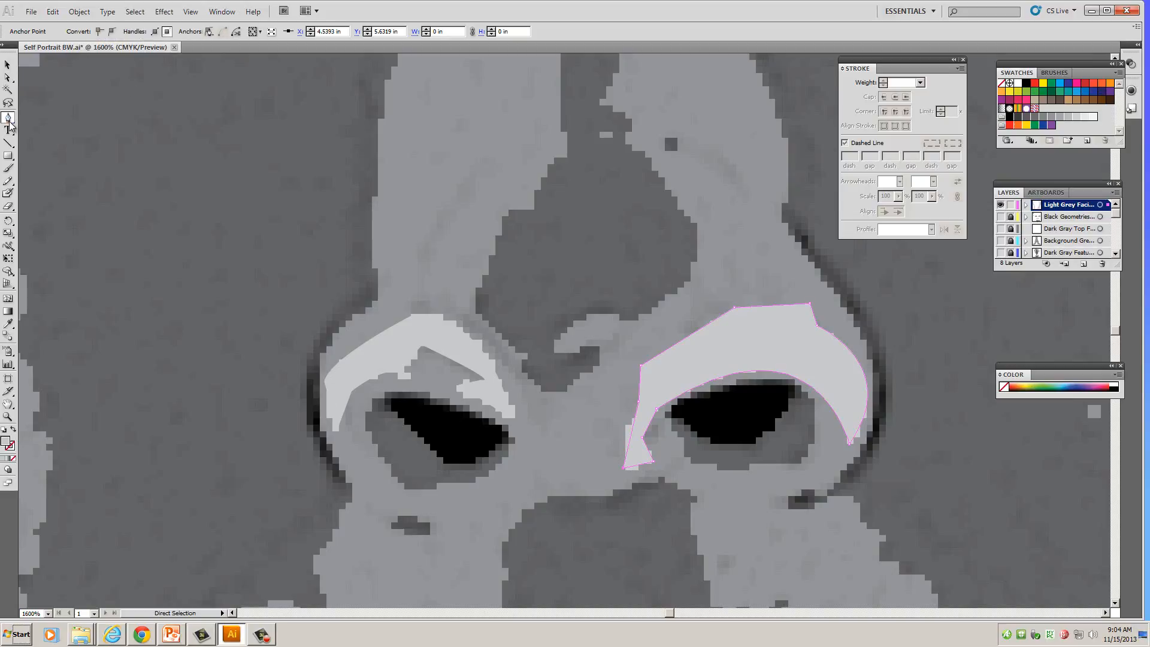
pyautogui.moveTo(9, 121); pyautogui.dragTo(73, 163)
pyautogui.click(624, 469)
pyautogui.click(624, 467)
pyautogui.moveTo(623, 469); pyautogui.dragTo(619, 458)
pyautogui.moveTo(640, 403); pyautogui.dragTo(650, 384)
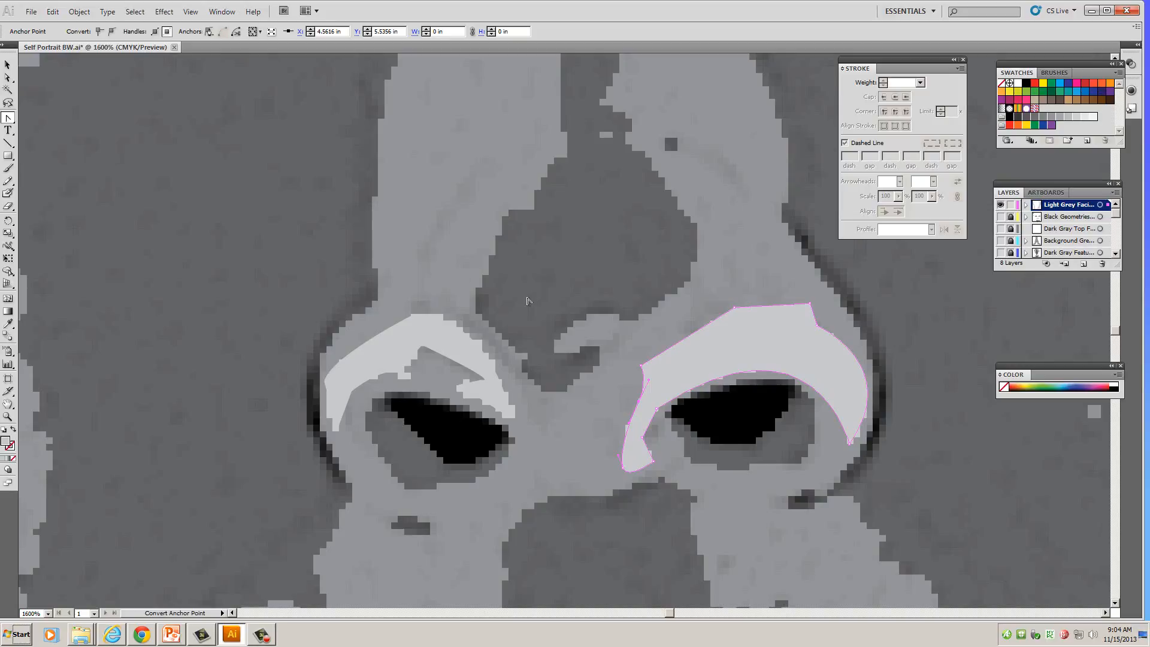
pyautogui.press('a')
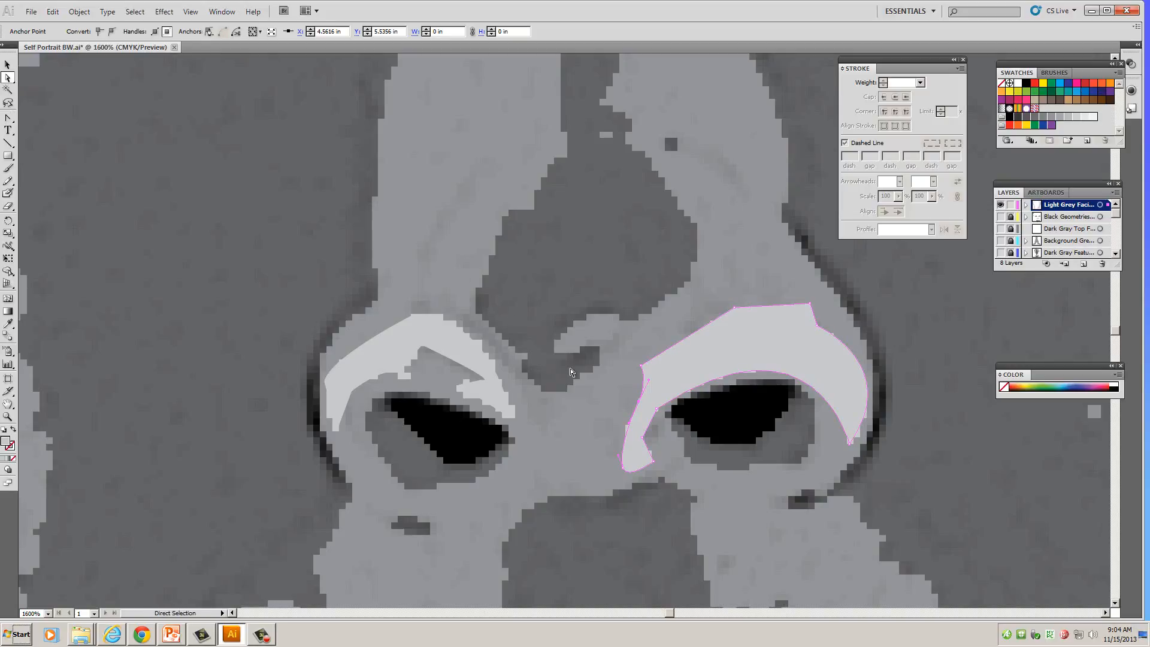
pyautogui.click(638, 405)
pyautogui.moveTo(636, 405); pyautogui.dragTo(635, 405)
# Delete the extra anchor point on the inner edge of the right-hand nostril highlight's lower end
pyautogui.click(8, 79)
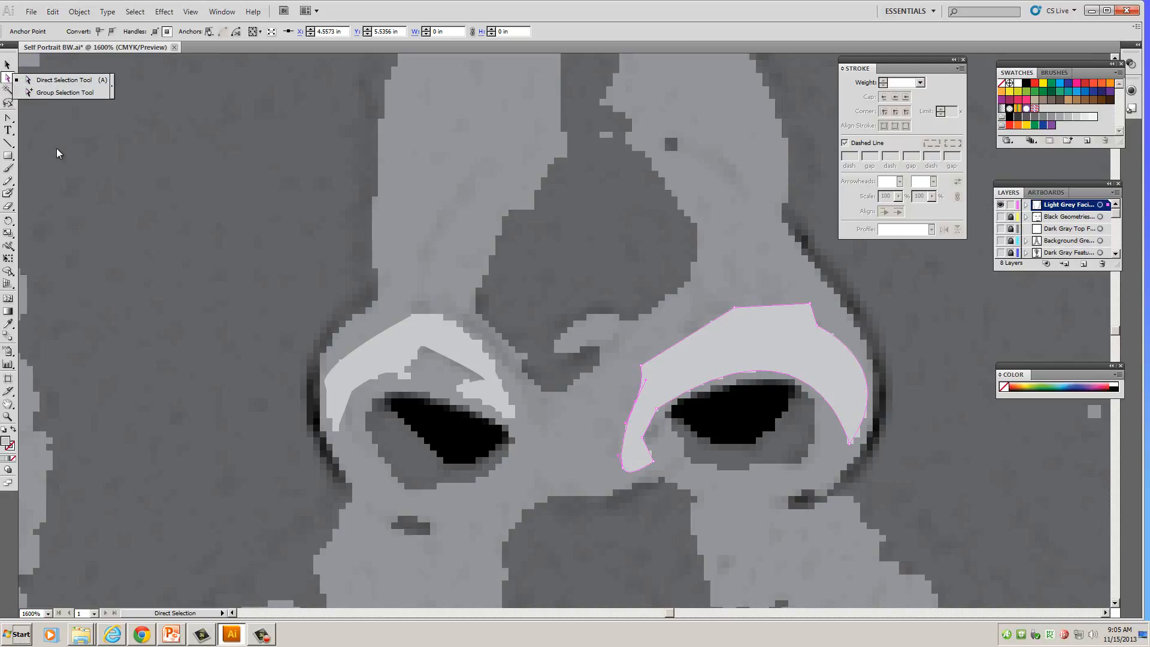
pyautogui.click(8, 118)
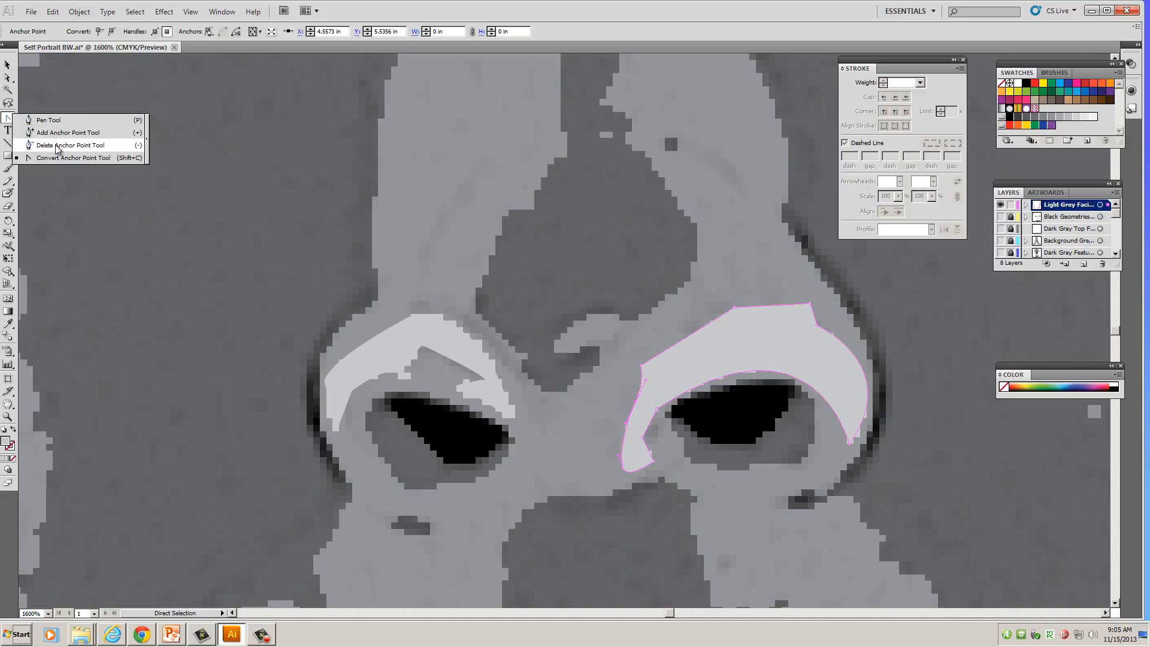
pyautogui.click(57, 147)
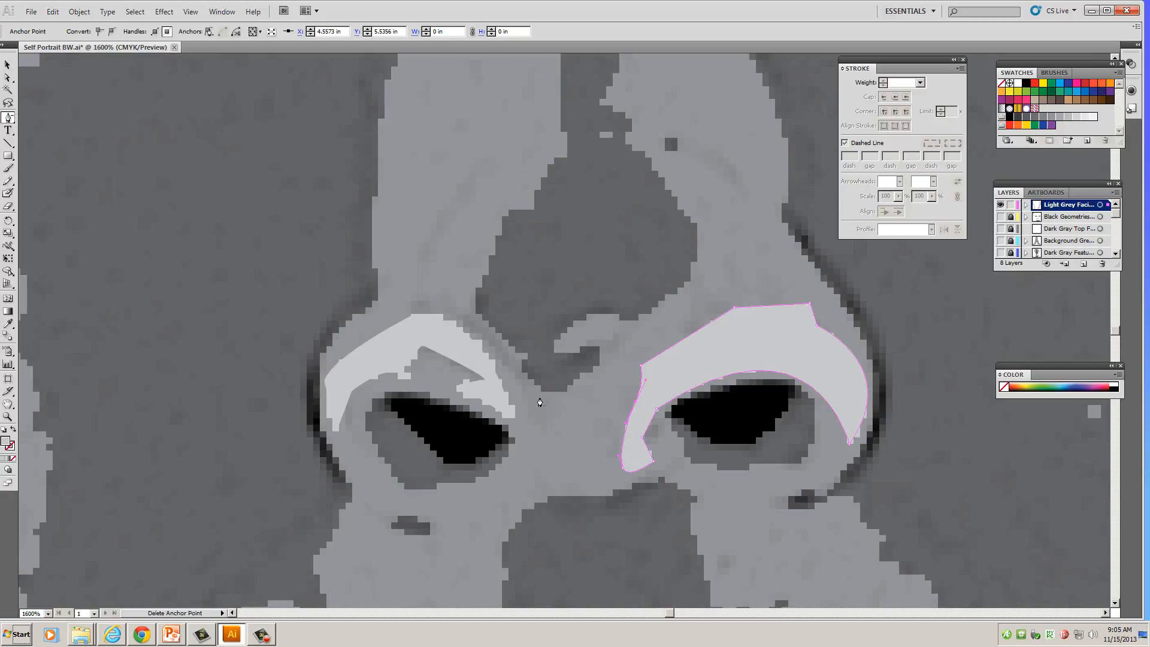
pyautogui.click(642, 444)
# Curve the inner edge and lower corner of the right-hand nostril highlight by converting its anchor points
pyautogui.moveTo(15, 118); pyautogui.dragTo(60, 157)
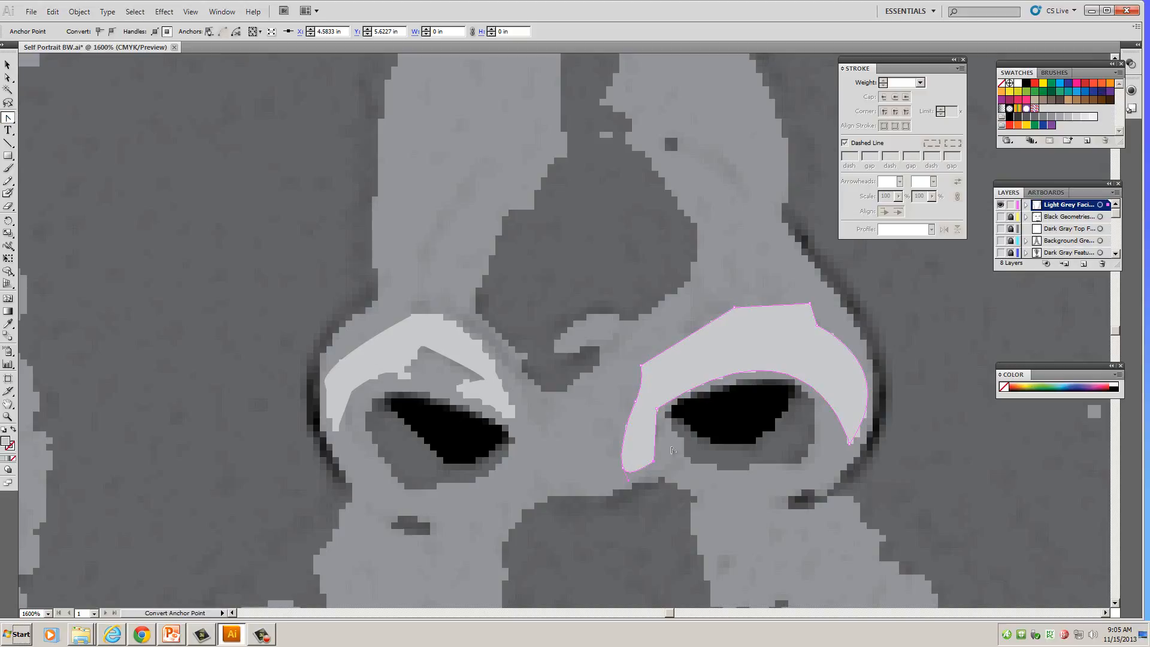
pyautogui.click(658, 413)
pyautogui.moveTo(656, 412); pyautogui.dragTo(639, 448)
pyautogui.hotkey('ctrl', 'z')
pyautogui.moveTo(653, 463); pyautogui.dragTo(654, 462)
pyautogui.moveTo(652, 465); pyautogui.dragTo(662, 467)
pyautogui.click(570, 433)
pyautogui.click(595, 346)
pyautogui.scroll(-2, 319, 403)
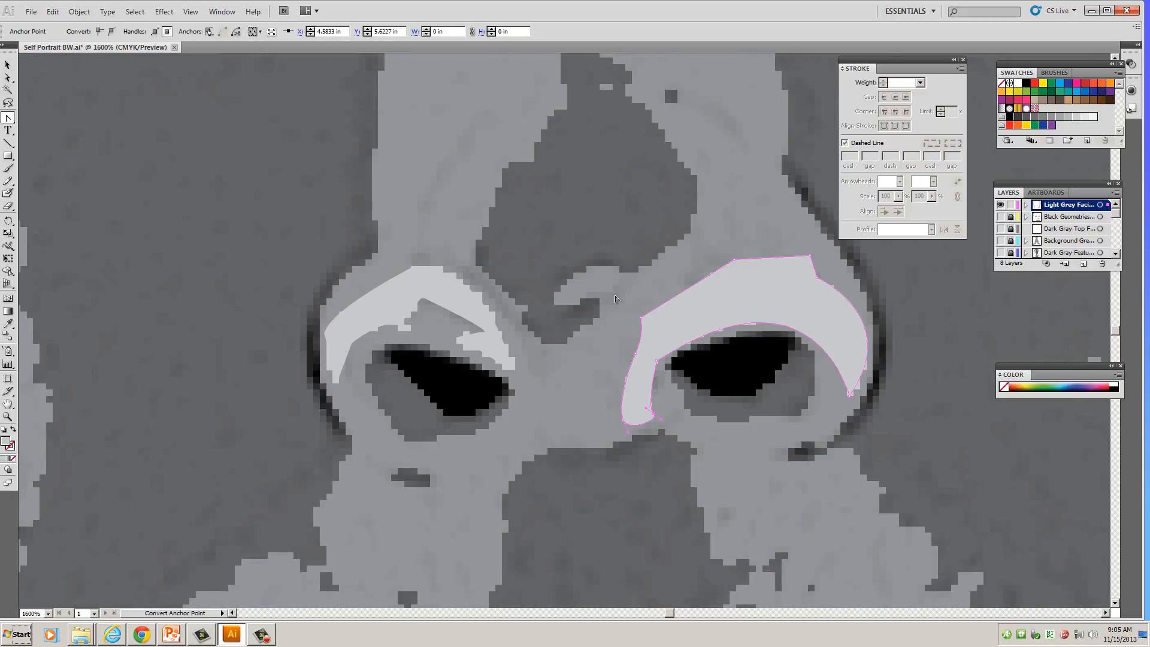
# Add an anchor point on the inner edge of the left-hand nostril highlight and pull the notch's corner anchor slightly downward
pyautogui.press('a')
pyautogui.scroll(-1, 552, 366)
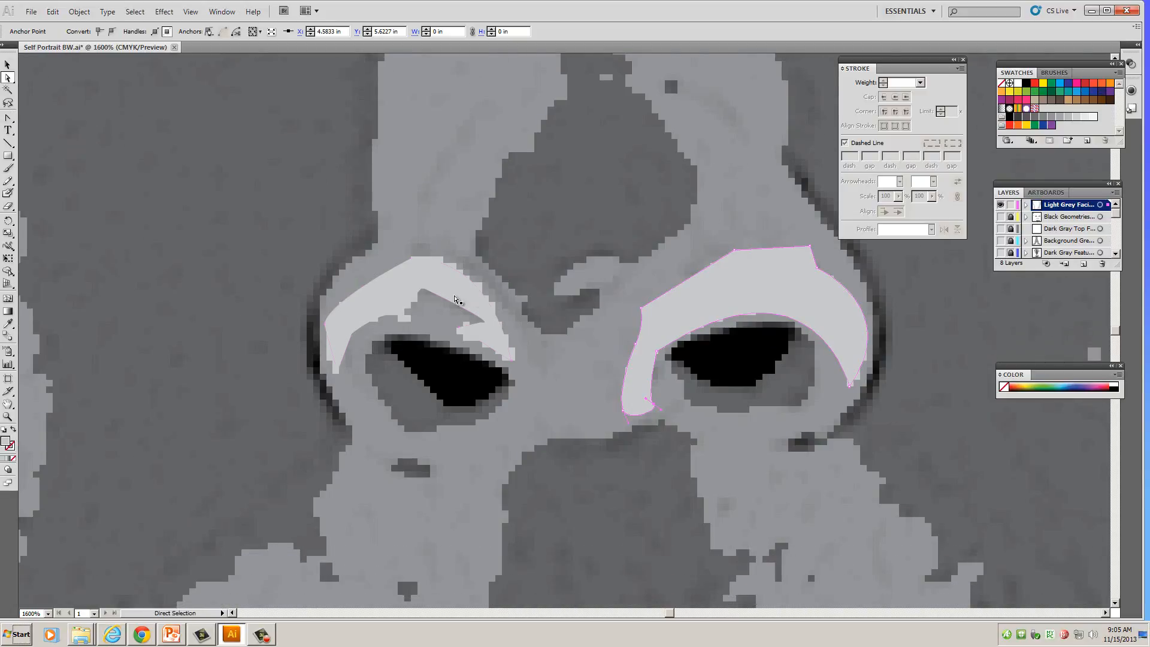
pyautogui.click(454, 297)
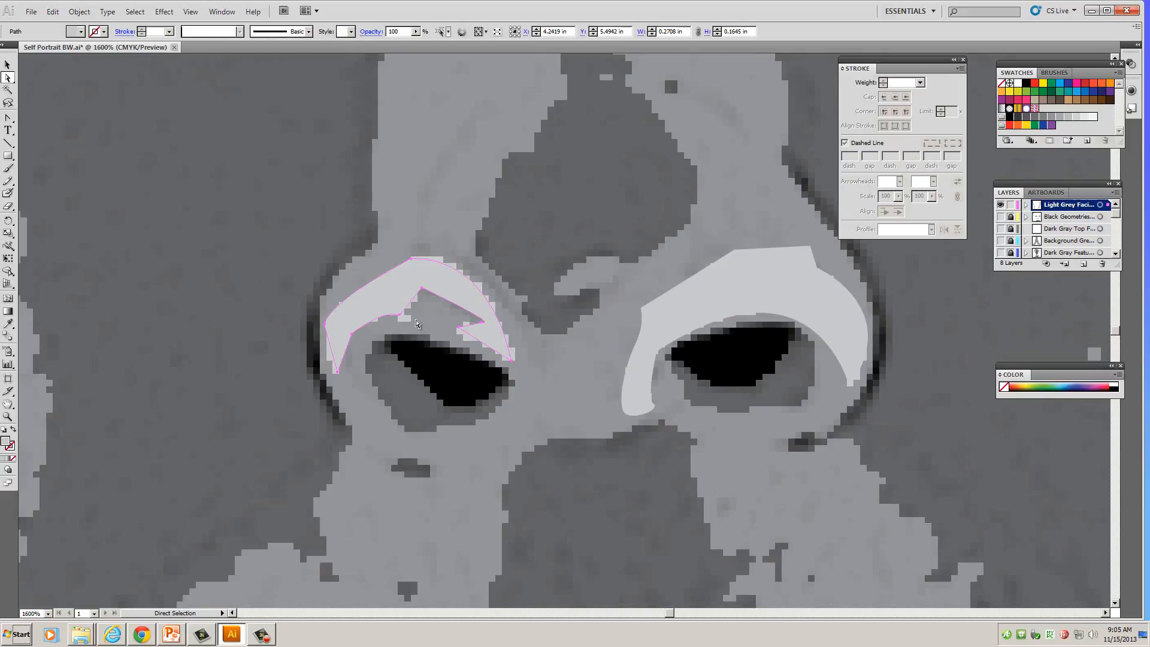
pyautogui.moveTo(427, 326); pyautogui.dragTo(419, 201)
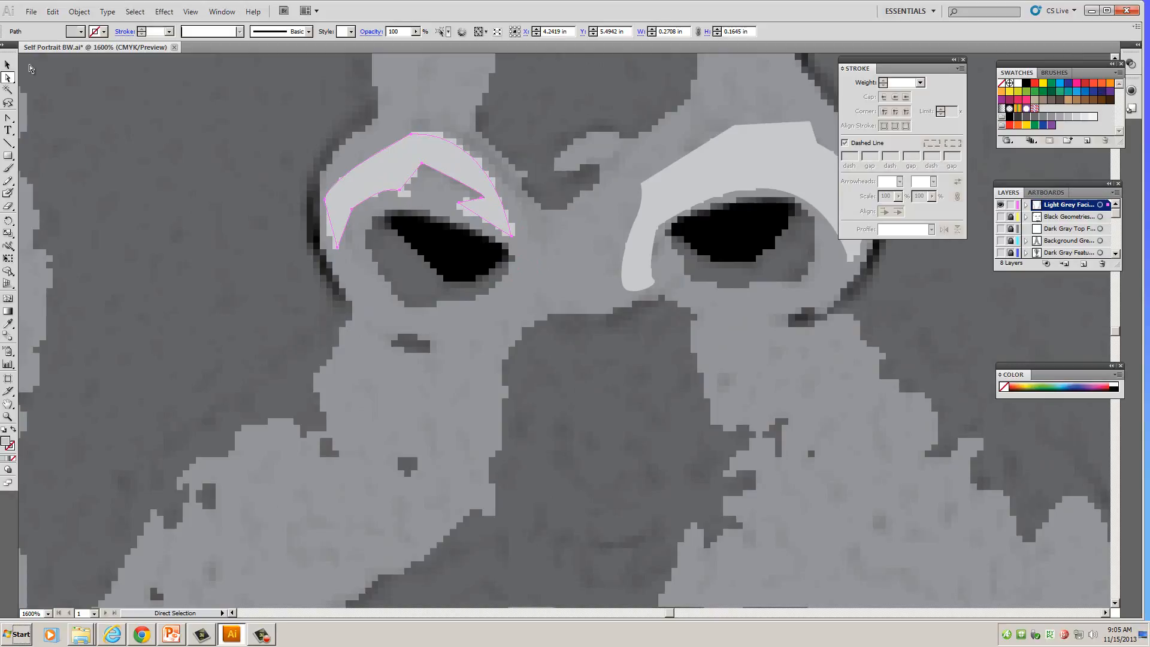
pyautogui.click(13, 121)
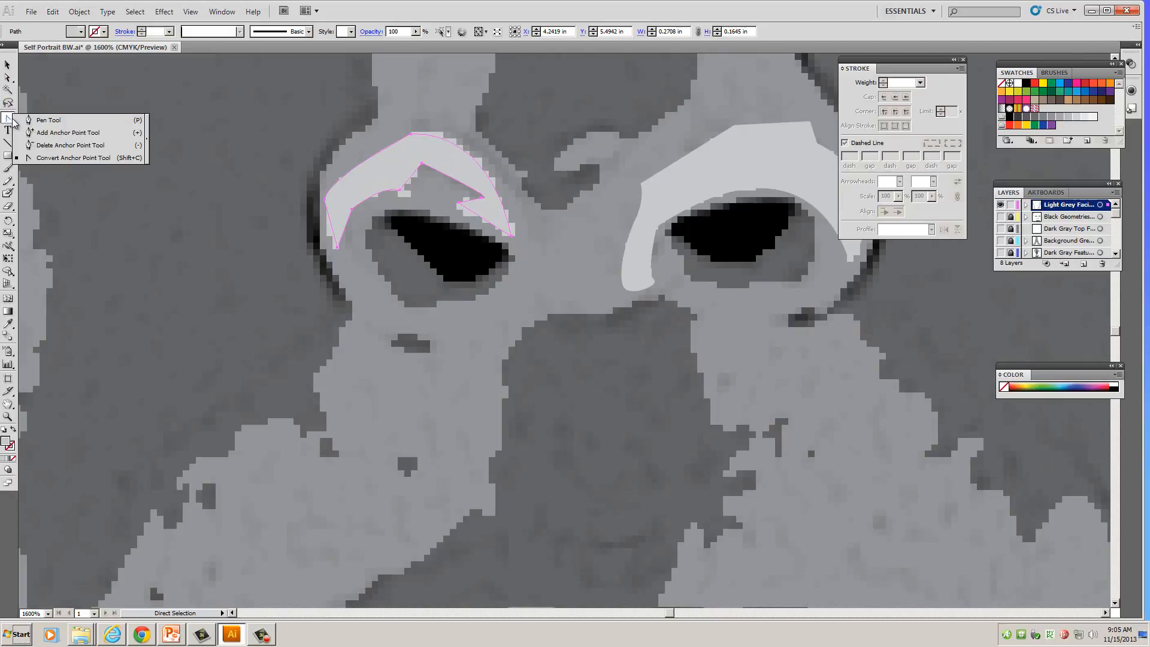
pyautogui.click(46, 133)
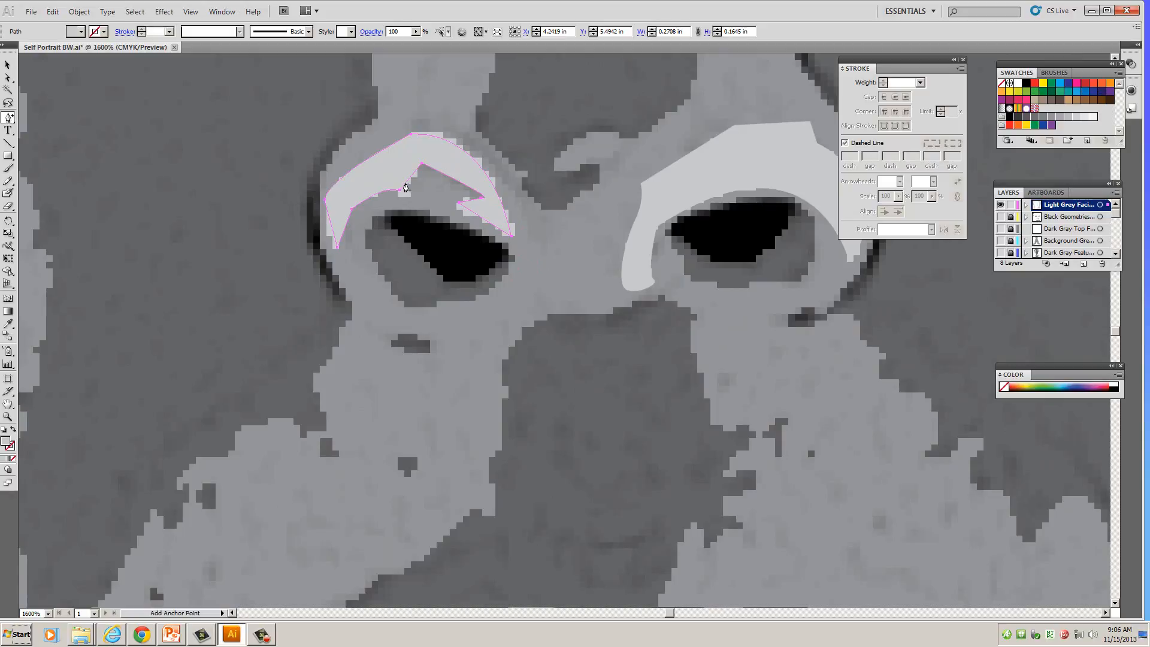
pyautogui.click(407, 183)
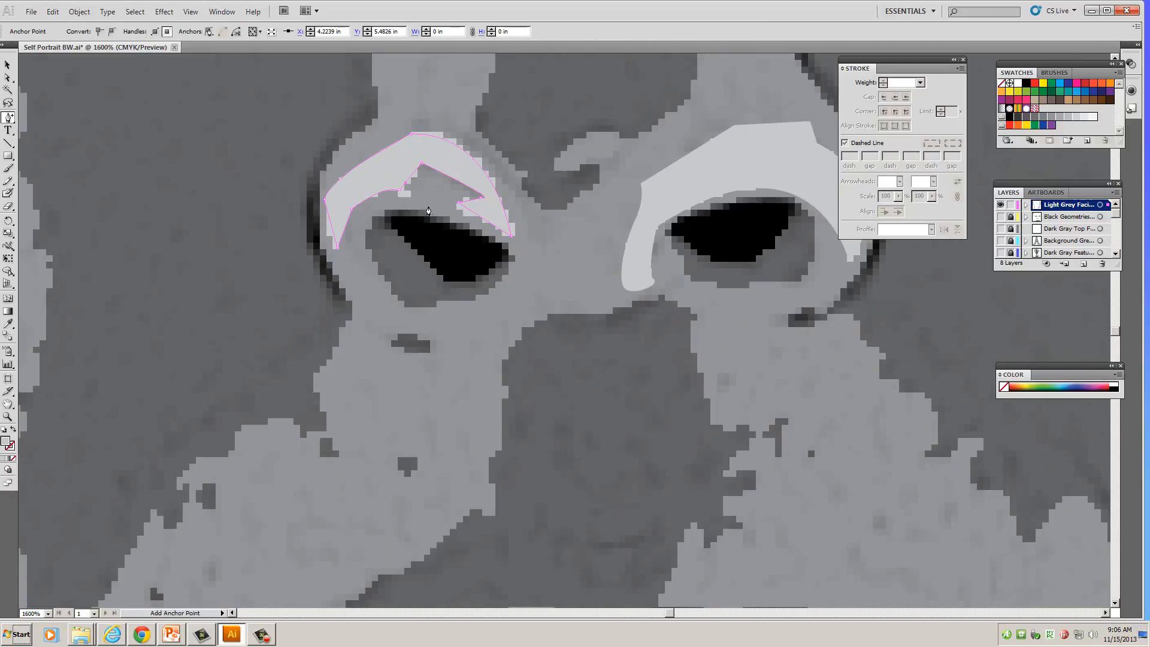
pyautogui.press('a')
pyautogui.moveTo(406, 187); pyautogui.dragTo(400, 200)
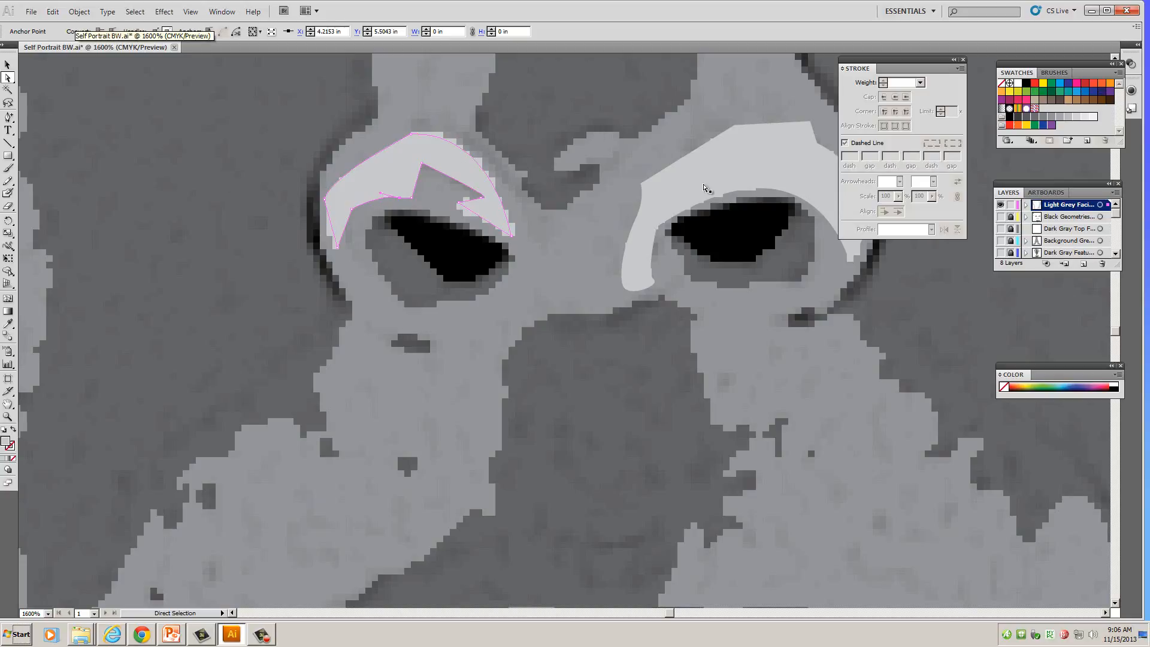
pyautogui.click(706, 188)
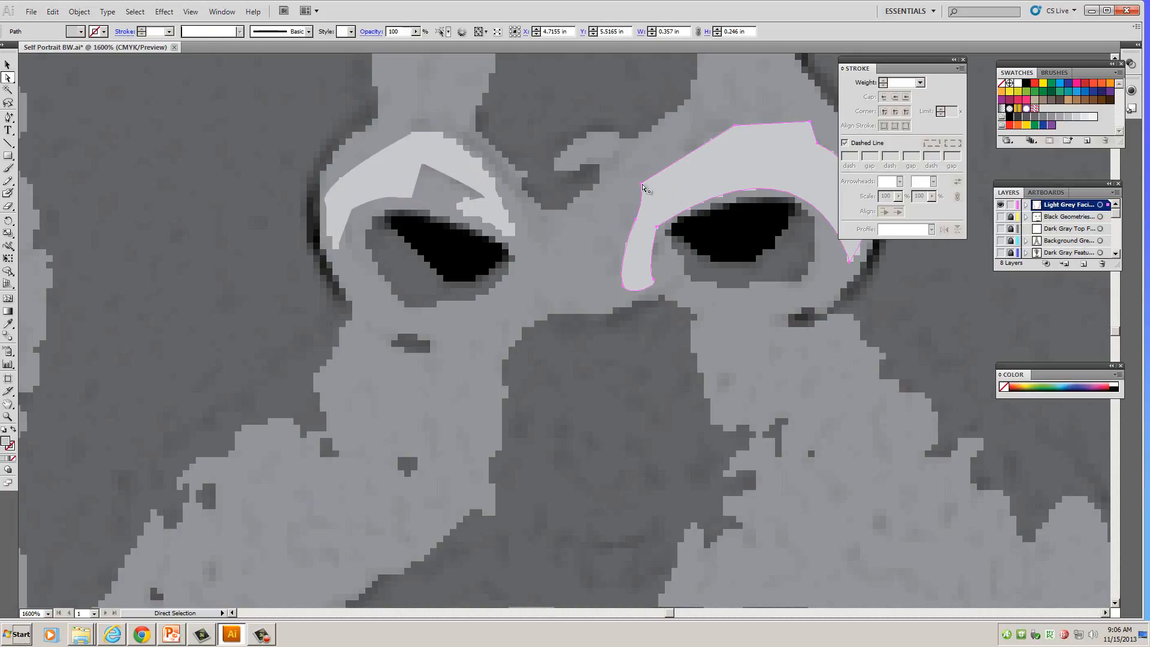
pyautogui.click(641, 186)
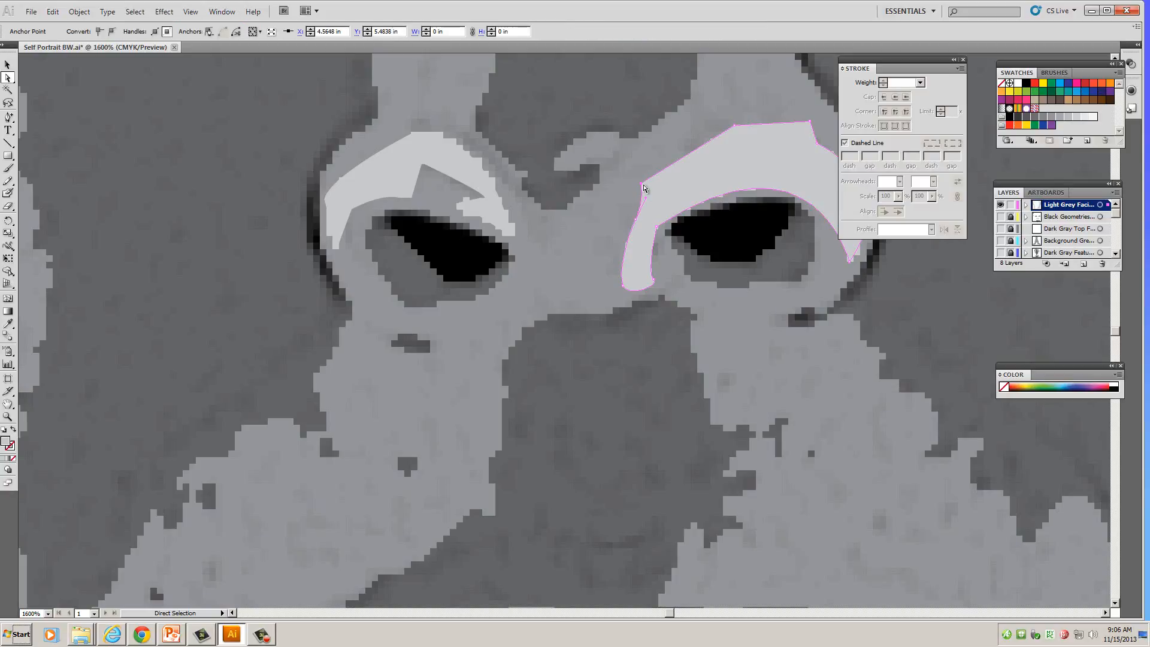
pyautogui.moveTo(642, 185); pyautogui.dragTo(642, 184)
pyautogui.moveTo(9, 118); pyautogui.dragTo(252, 266)
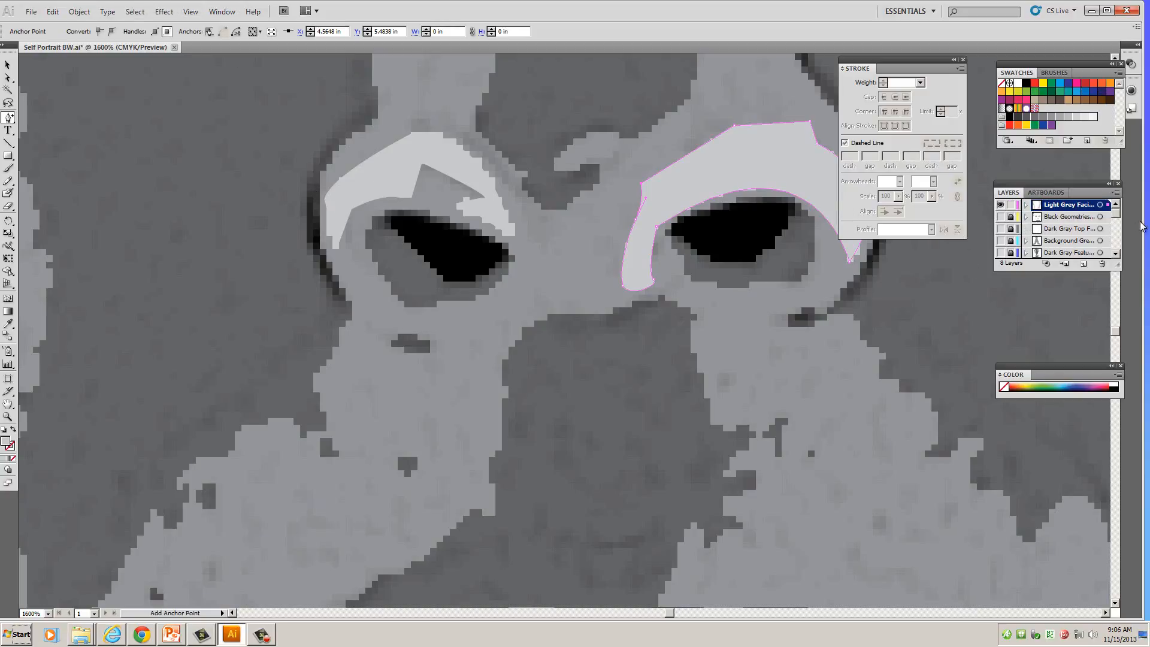
pyautogui.moveTo(1119, 216)
pyautogui.mouseDown()
pyautogui.moveTo(1119, 251)
pyautogui.moveTo(1120, 215)
pyautogui.mouseUp()
# Display the whole portrait at 200% with all the vector artwork layers visible above the tracing pattern
pyautogui.press('ctrl')
pyautogui.hotkey('ctrl', '-')
pyautogui.hotkey('ctrl', '-')
pyautogui.hotkey('ctrl', '-')
pyautogui.hotkey('ctrl', '-')
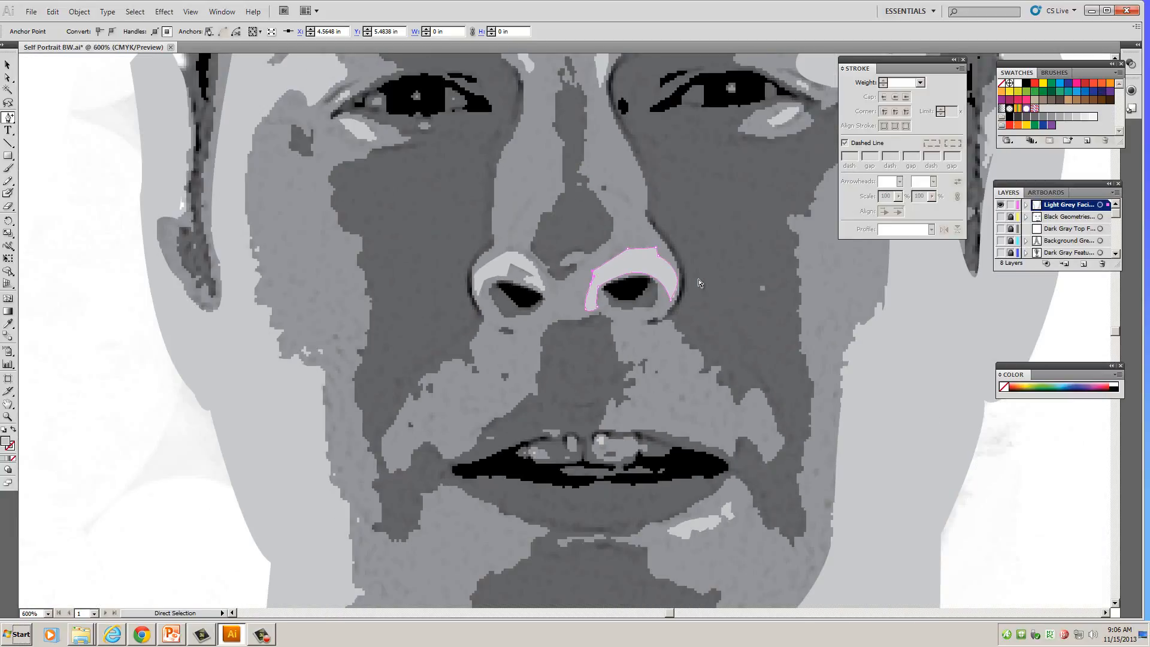
pyautogui.press('ctrl')
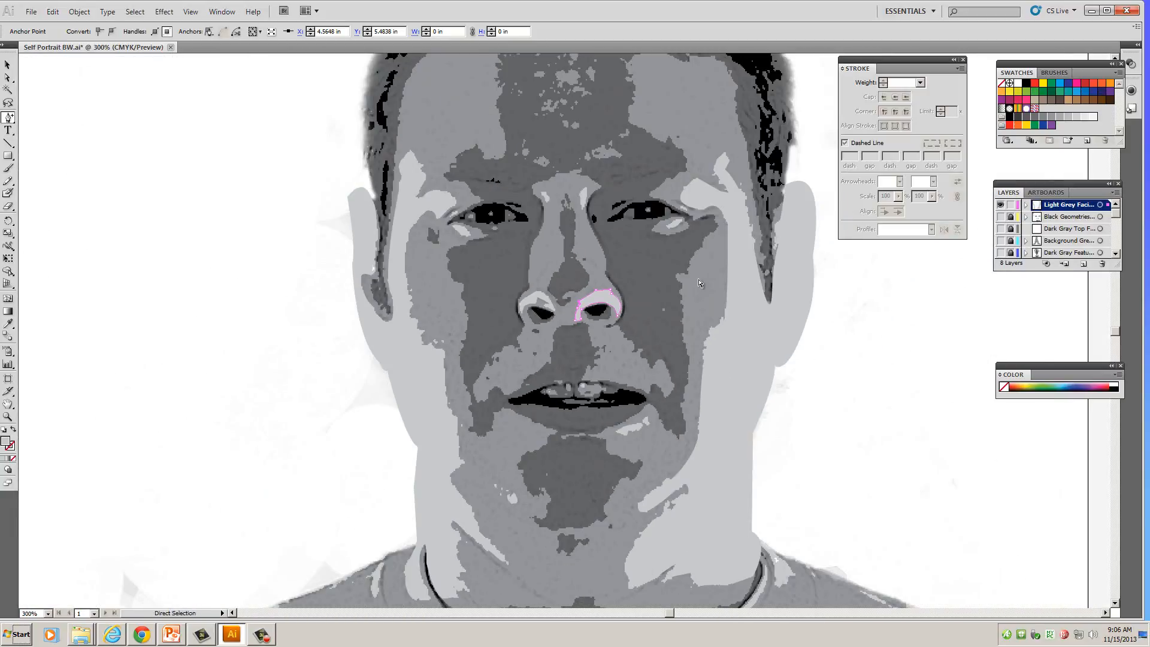
pyautogui.hotkey('ctrl', '-')
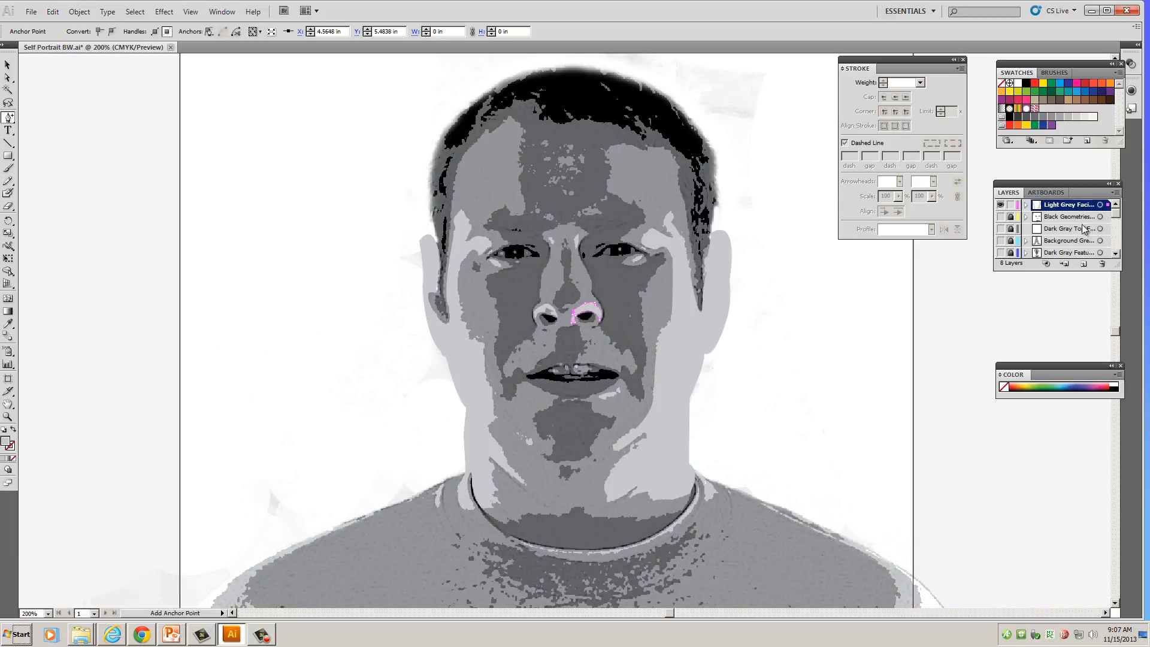
pyautogui.click(1001, 204)
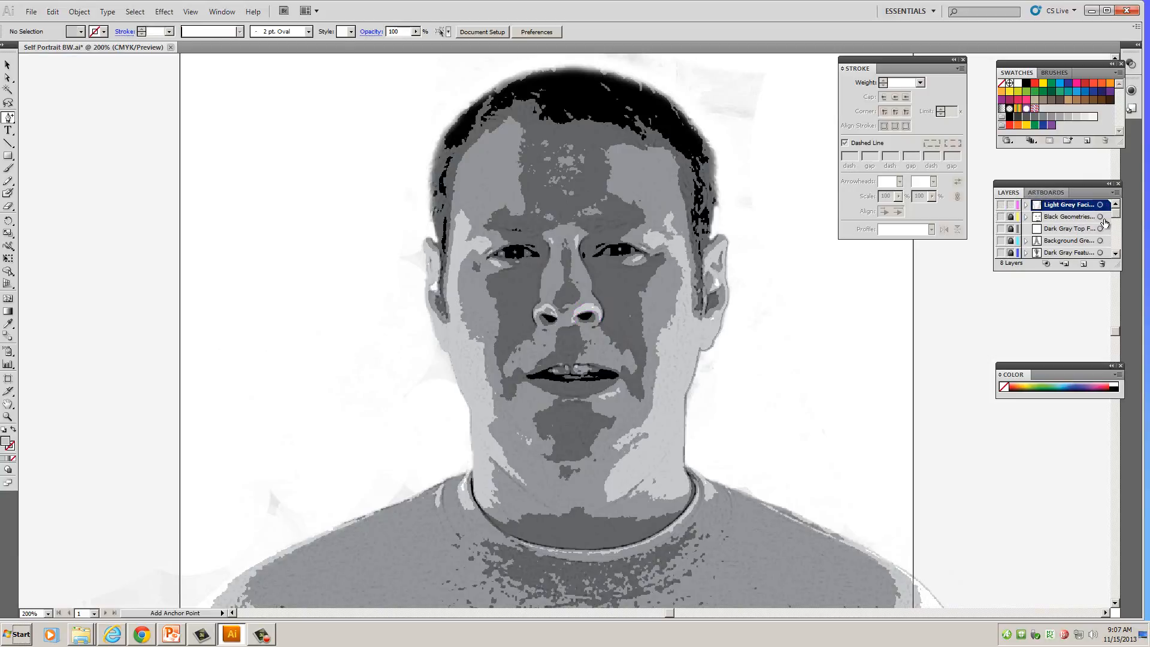
pyautogui.scroll(-3, 1118, 240)
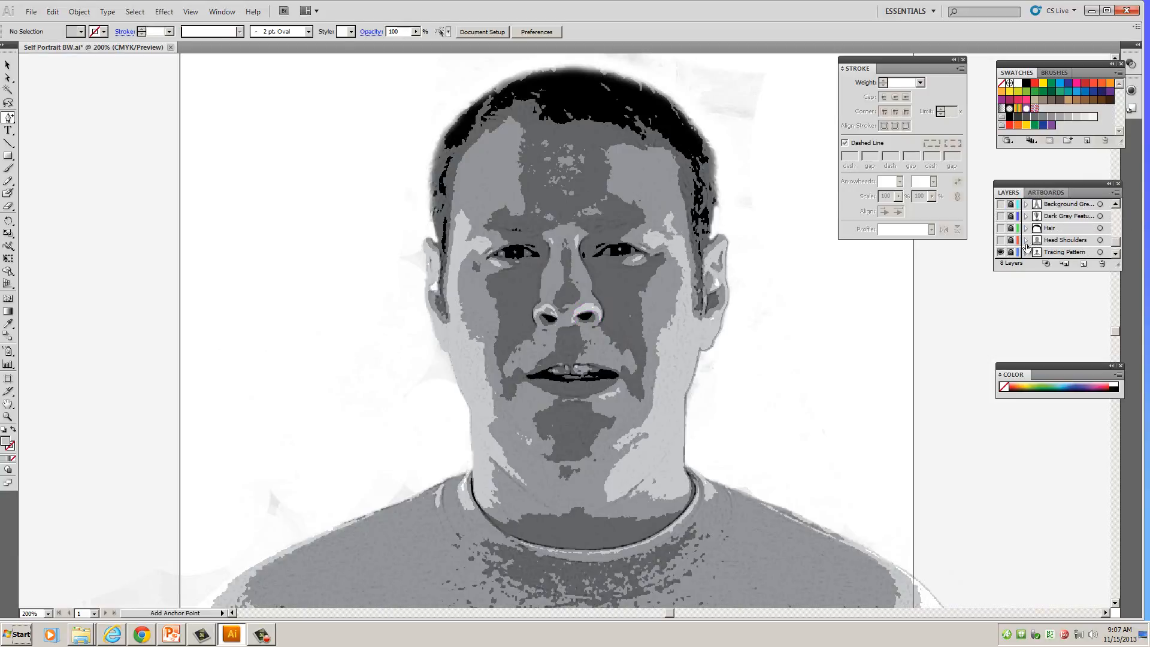
pyautogui.moveTo(999, 247); pyautogui.dragTo(1001, 206)
pyautogui.scroll(3, 1066, 216)
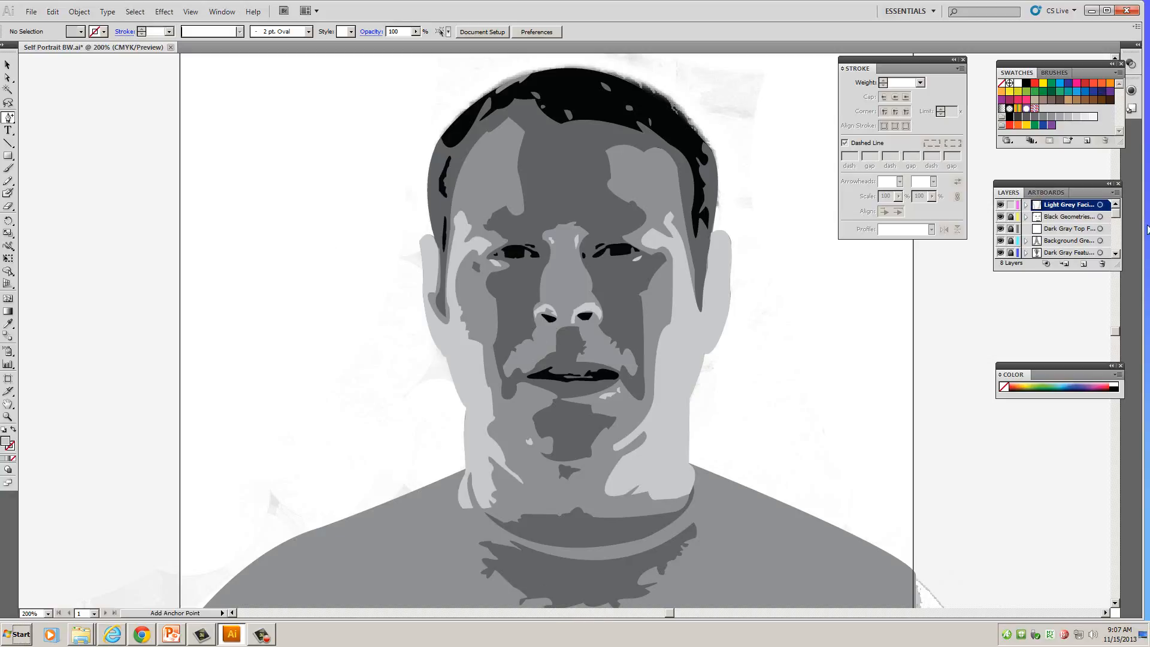
# Save the self portrait document under its existing file name
pyautogui.scroll(-1, 1116, 218)
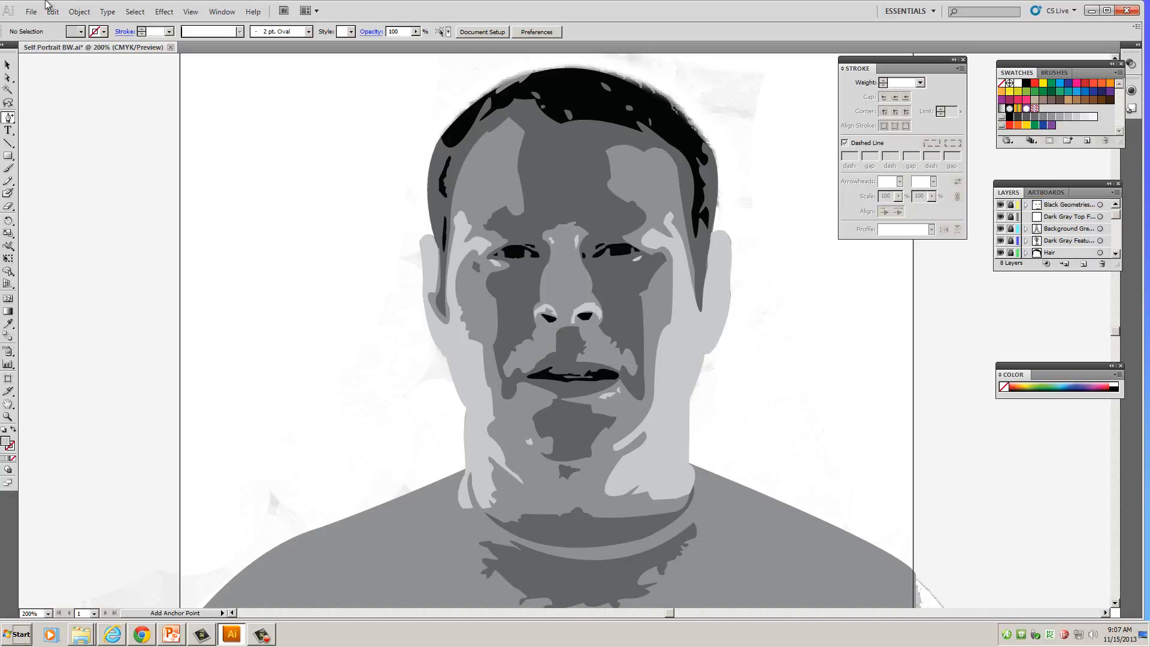
pyautogui.click(29, 12)
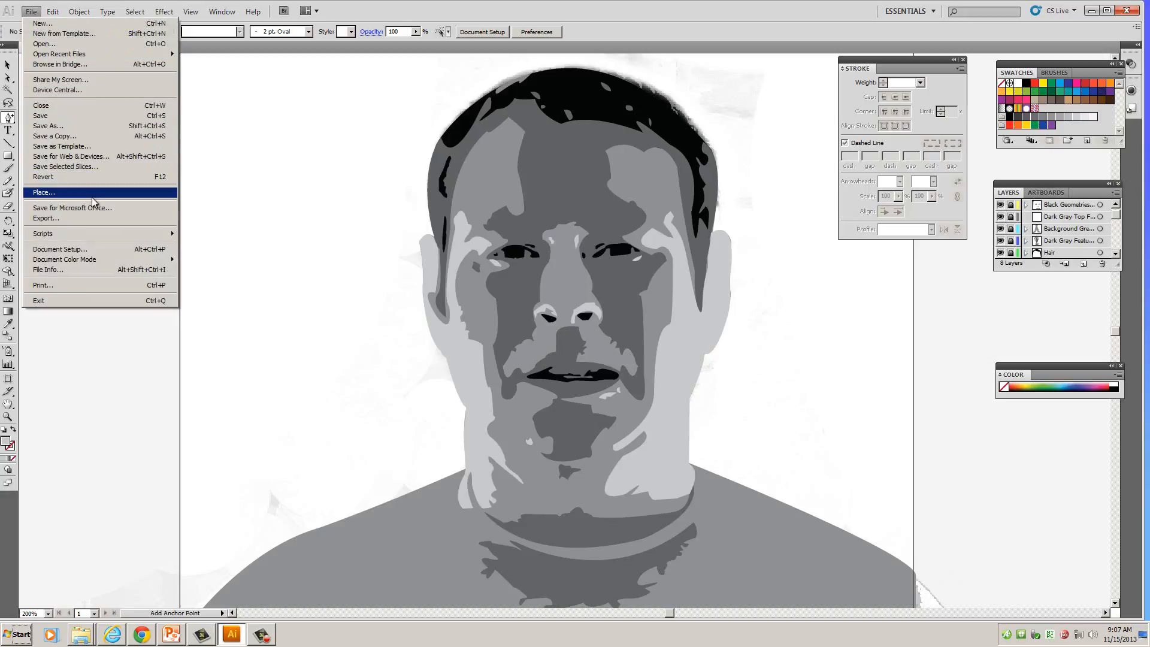
pyautogui.click(60, 116)
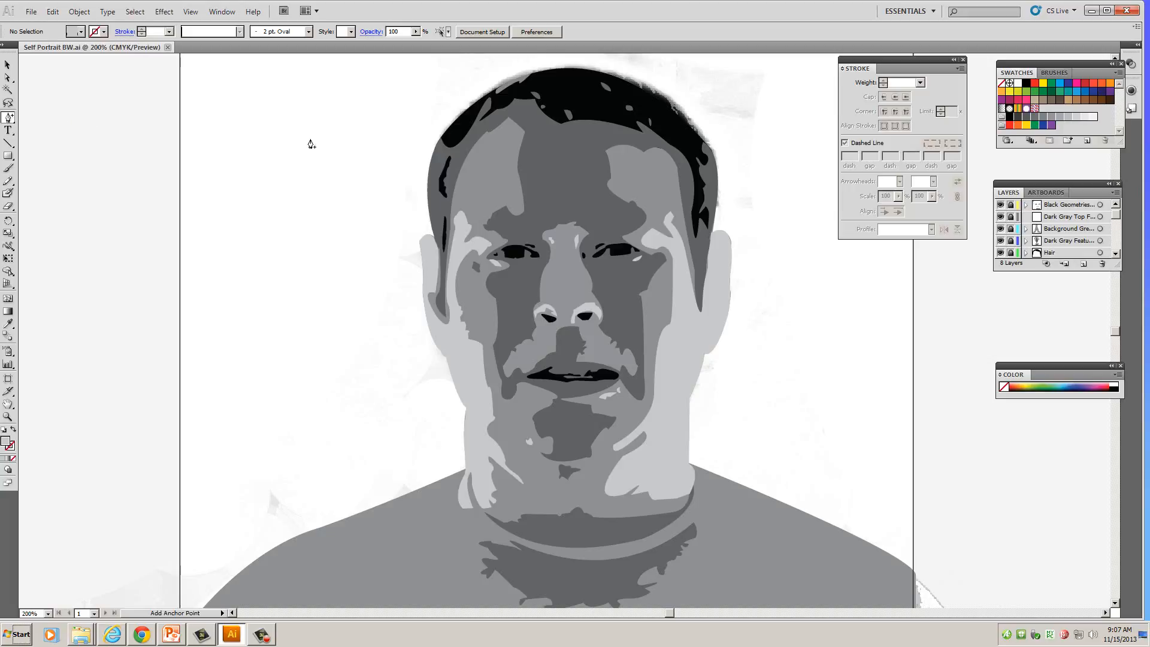